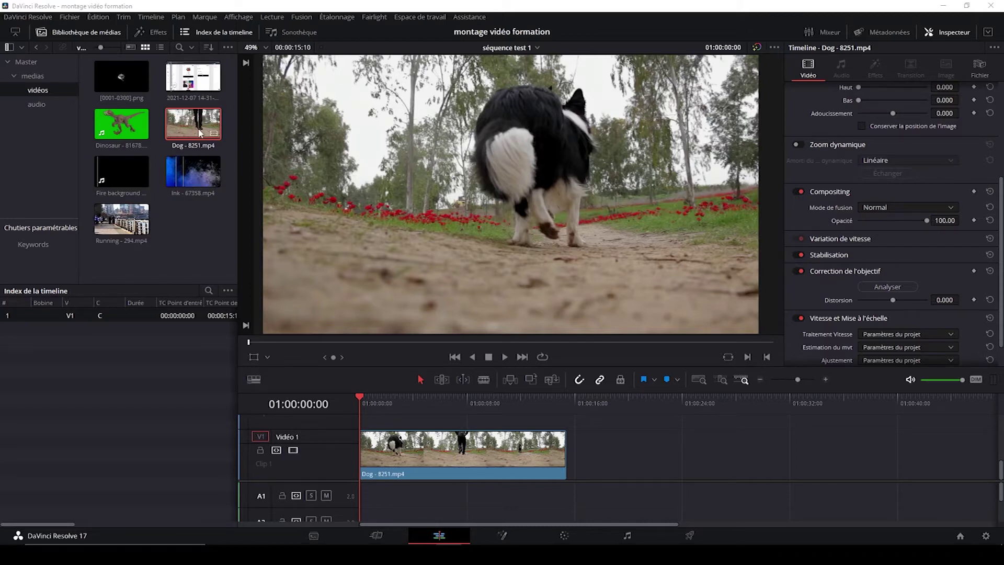
Preview the Dog clip, park the playhead at 01:00:03:11, and switch to the Color page.
click(504, 357)
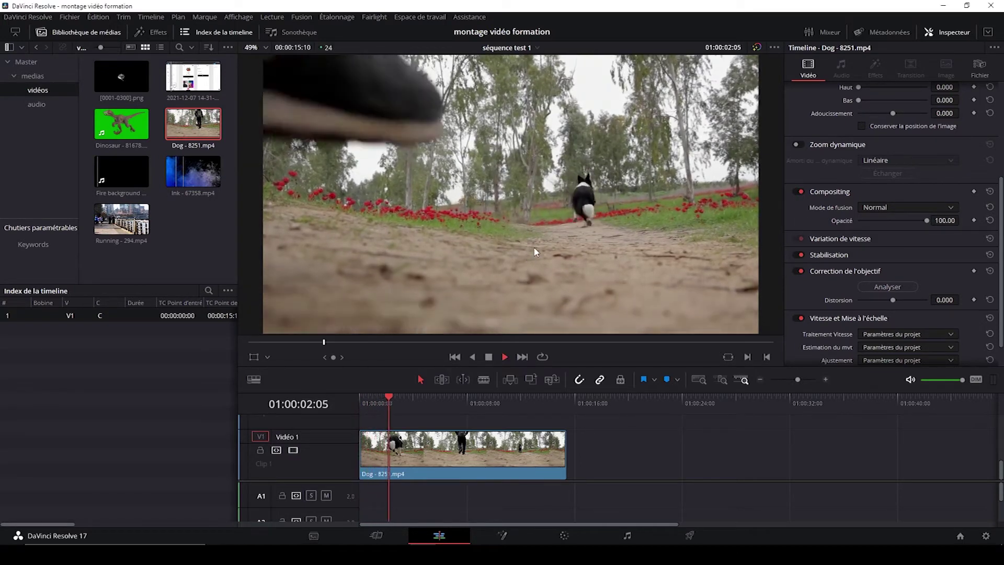
click(490, 357)
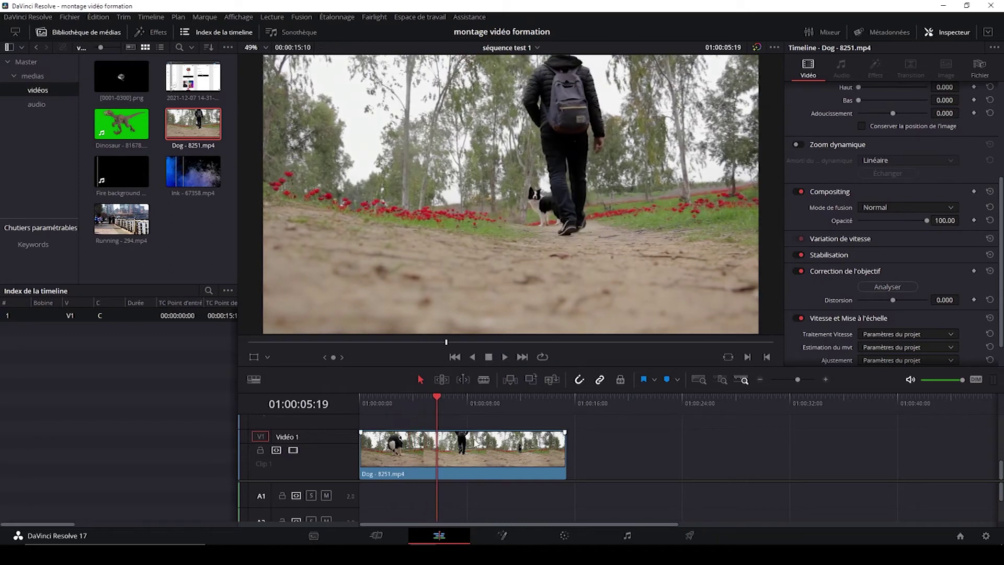
click(458, 444)
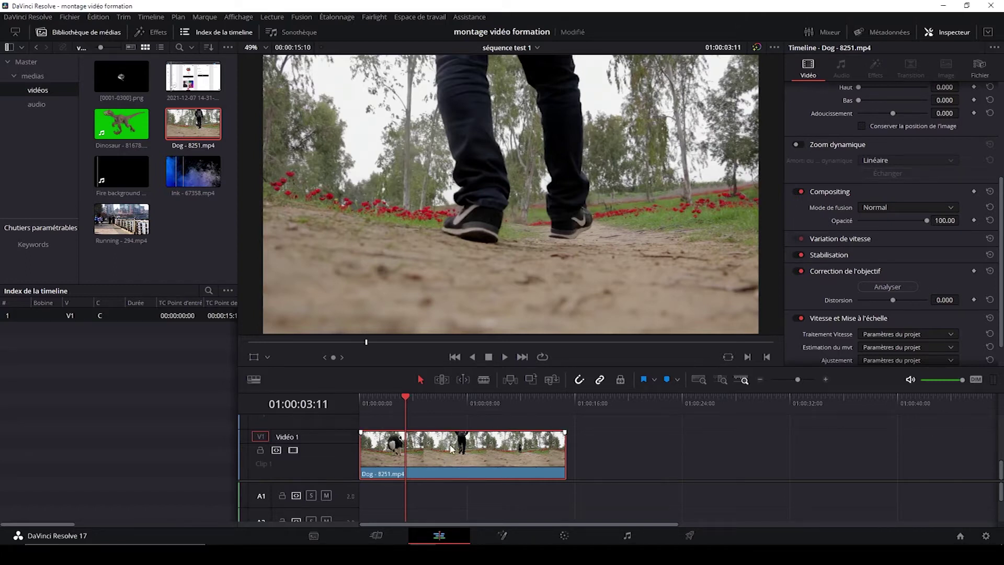
click(565, 536)
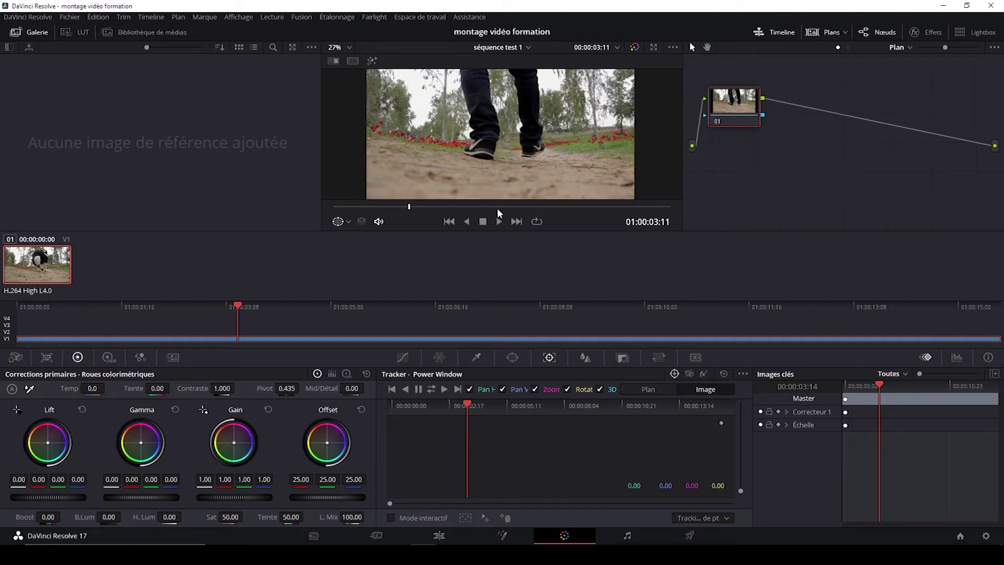
Move node 01 slightly down and right in the node graph and bring up its options menu.
drag(734, 109, 762, 132)
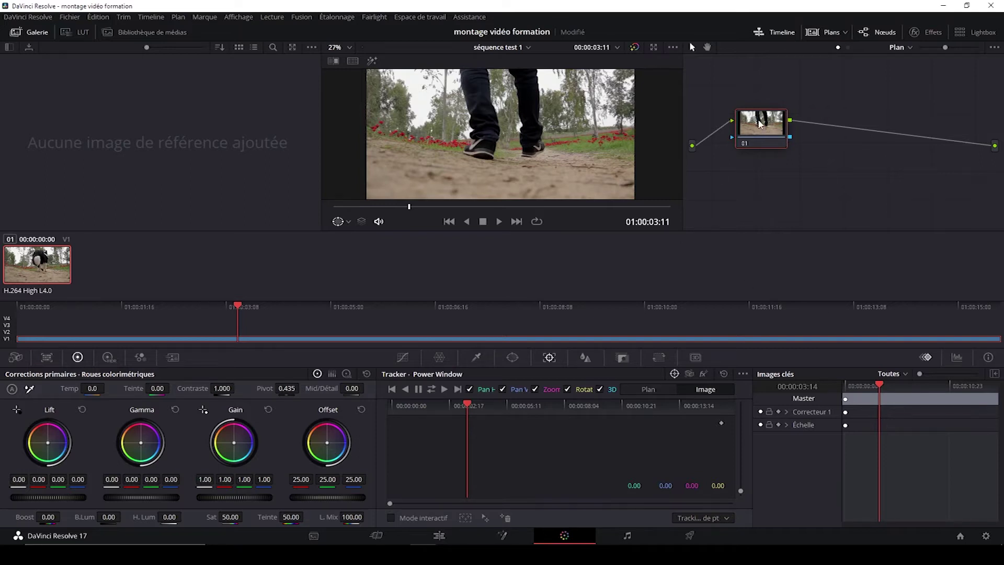
right_click(760, 124)
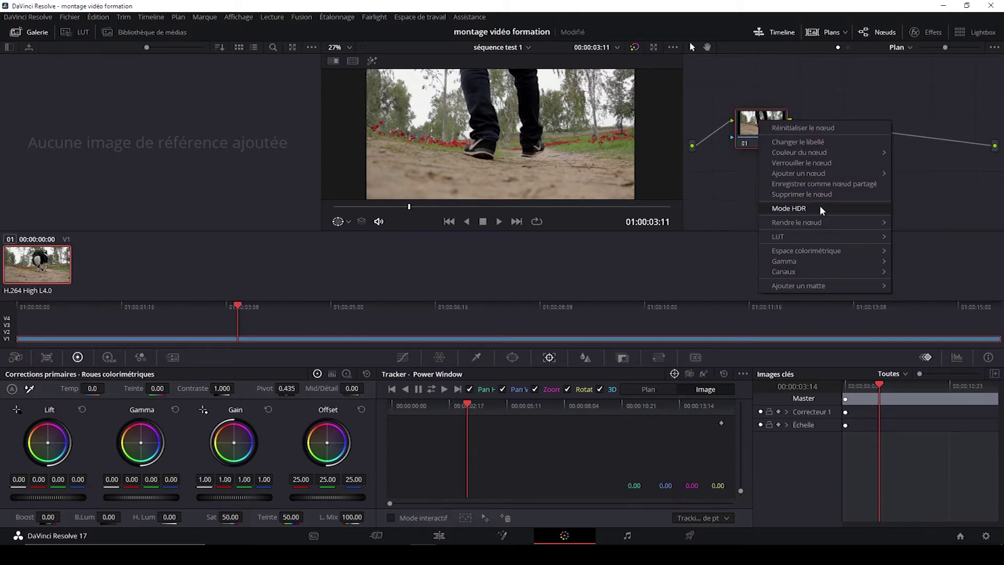
Add serial corrector node 02 after node 01 and shift it further right.
mouse_move(799, 178)
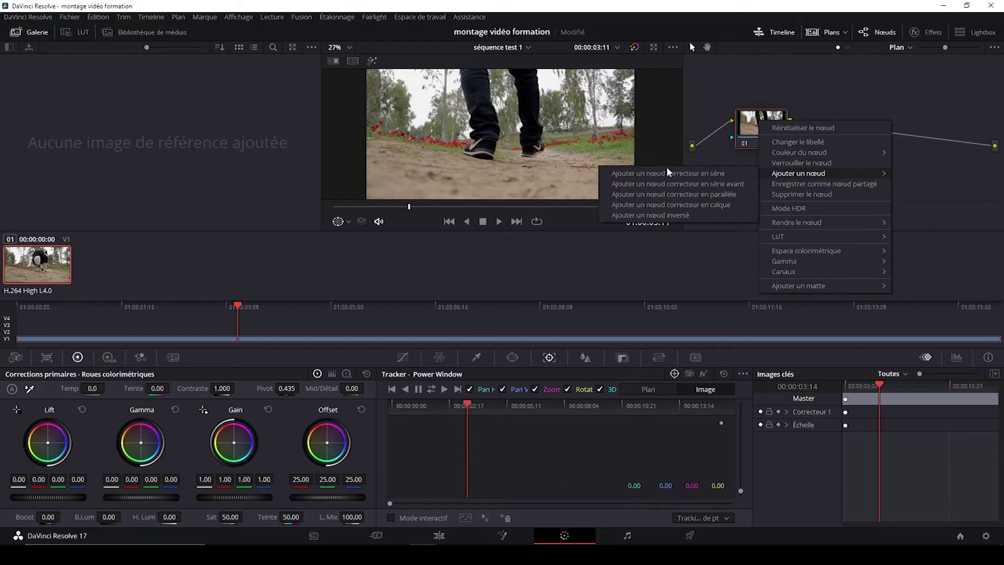
click(687, 174)
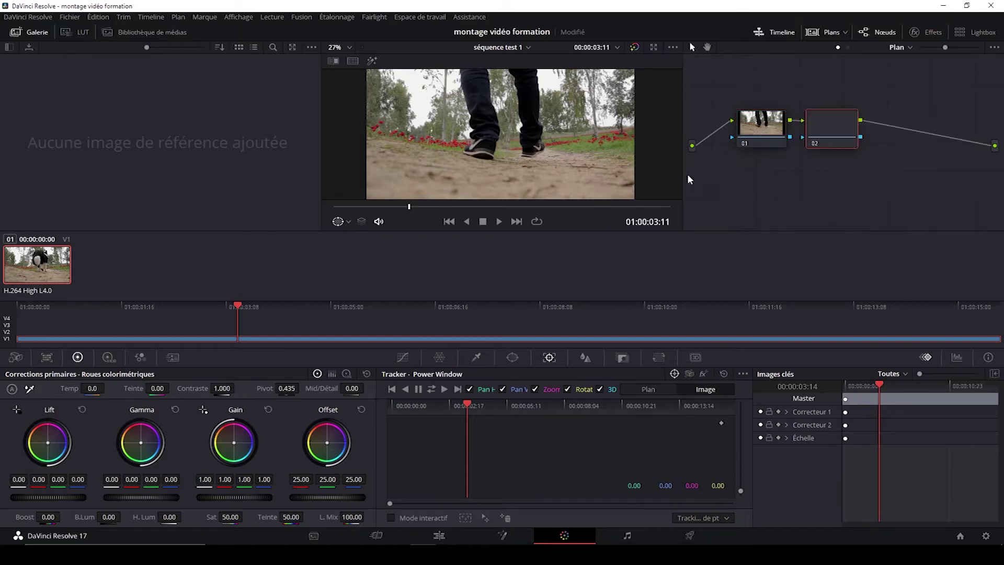
mouse_move(827, 123)
mouse_down()
mouse_move(843, 123)
mouse_move(839, 110)
mouse_up()
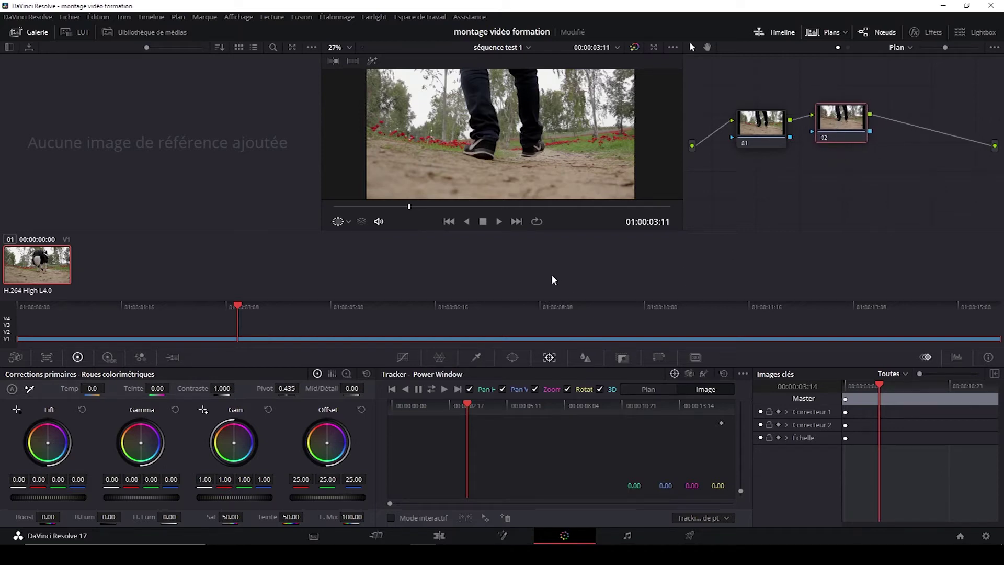
scroll(494, 147, down, 2)
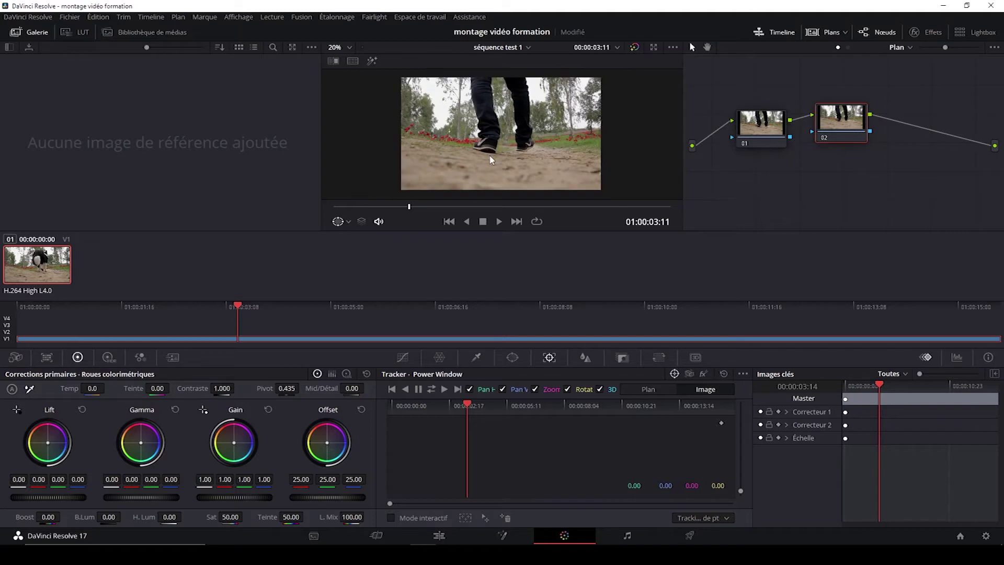
scroll(433, 115, up, 3)
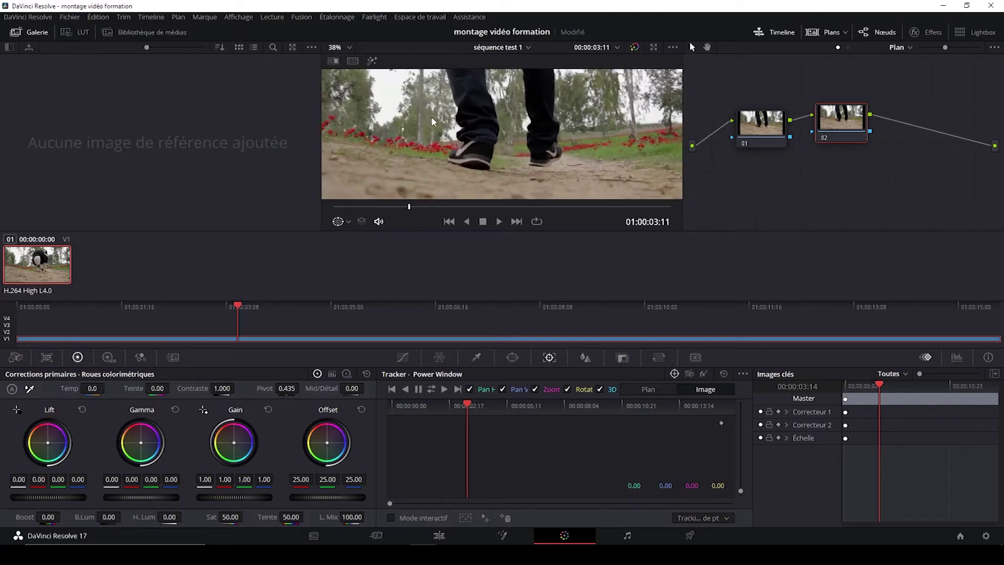
scroll(433, 123, down, 3)
scroll(433, 125, down, 1)
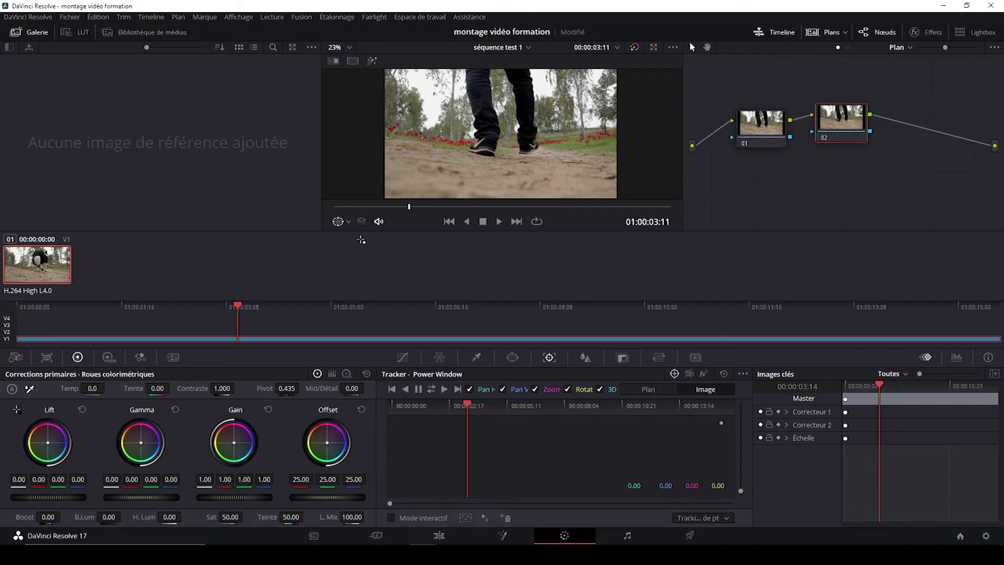
Sample the white shoe with the Gain picker, setting gain to 1.61/1.56/1.62/1.72.
scroll(485, 139, up, 2)
scroll(485, 140, up, 2)
scroll(485, 140, down, 1)
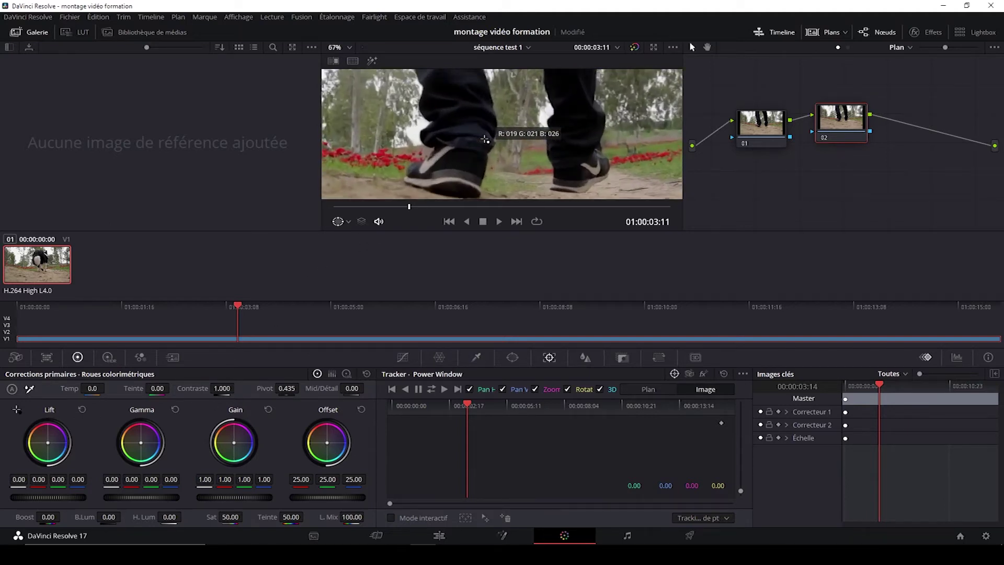
scroll(427, 158, up, 2)
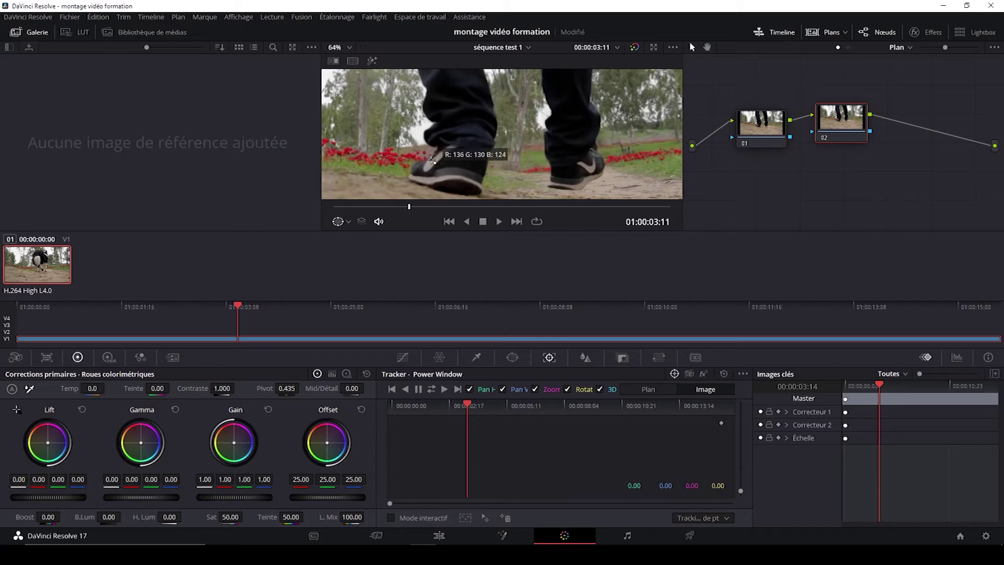
scroll(437, 154, down, 1)
scroll(438, 156, up, 1)
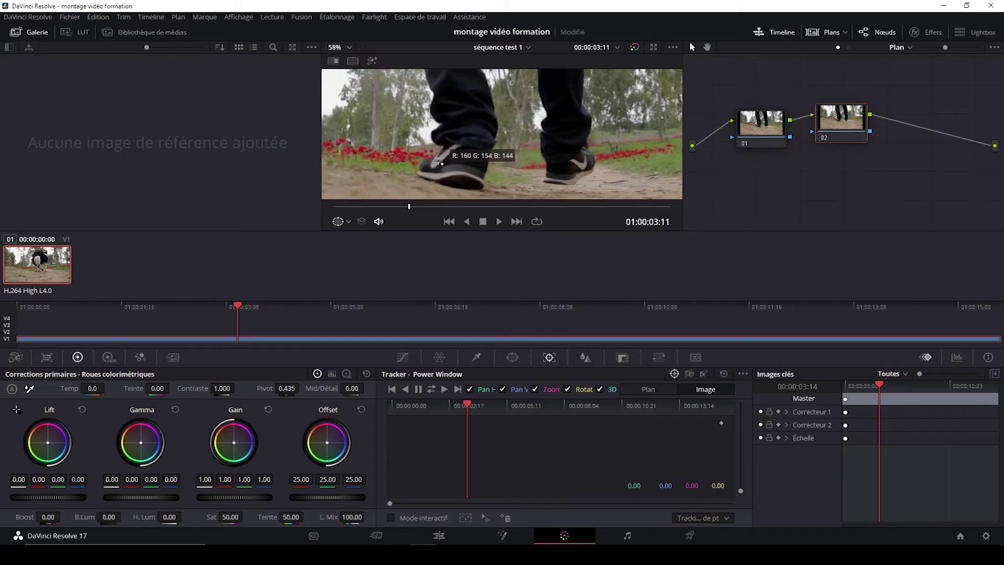
click(438, 163)
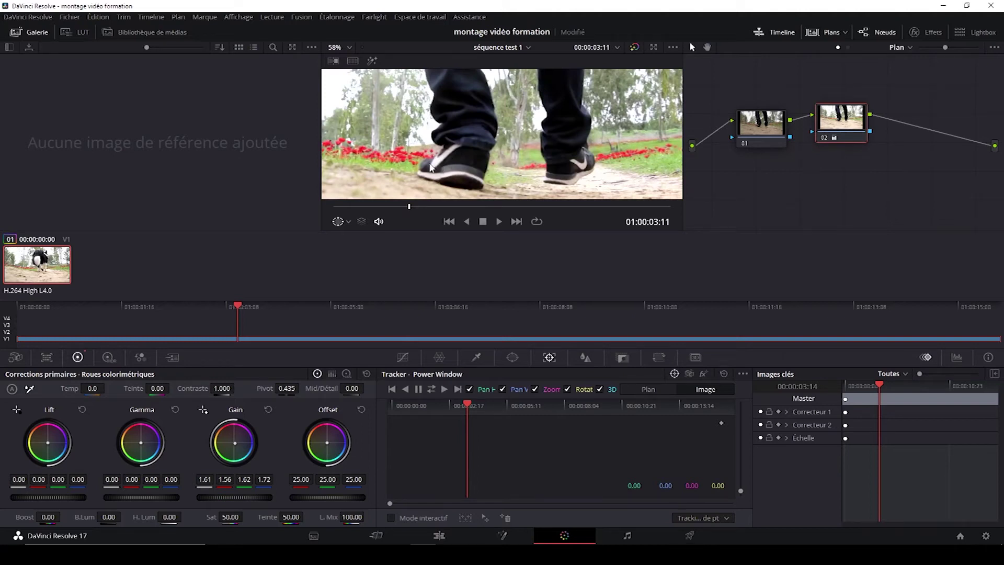
scroll(436, 157, down, 2)
scroll(438, 149, down, 2)
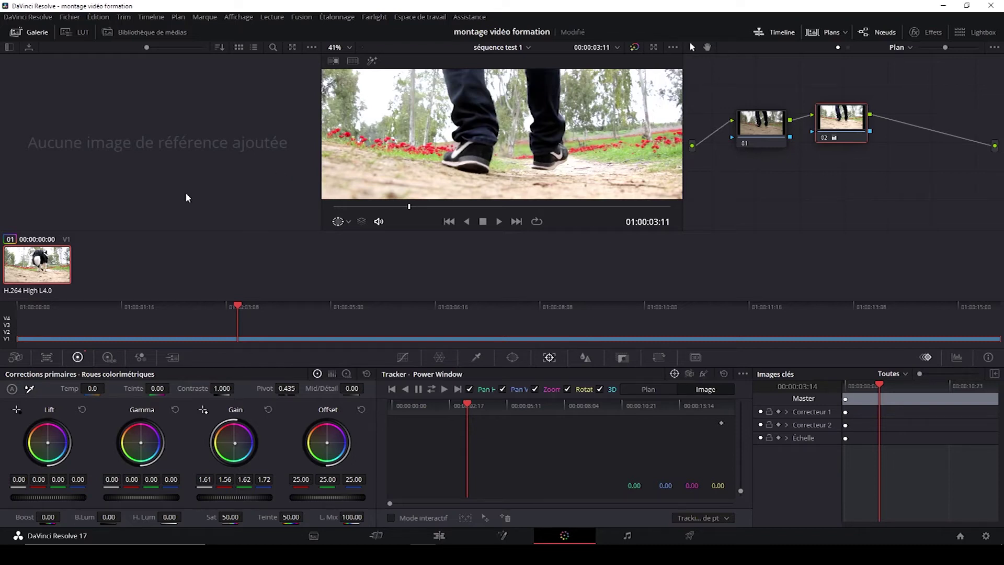
scroll(471, 152, up, 2)
scroll(453, 162, up, 2)
scroll(453, 162, up, 2)
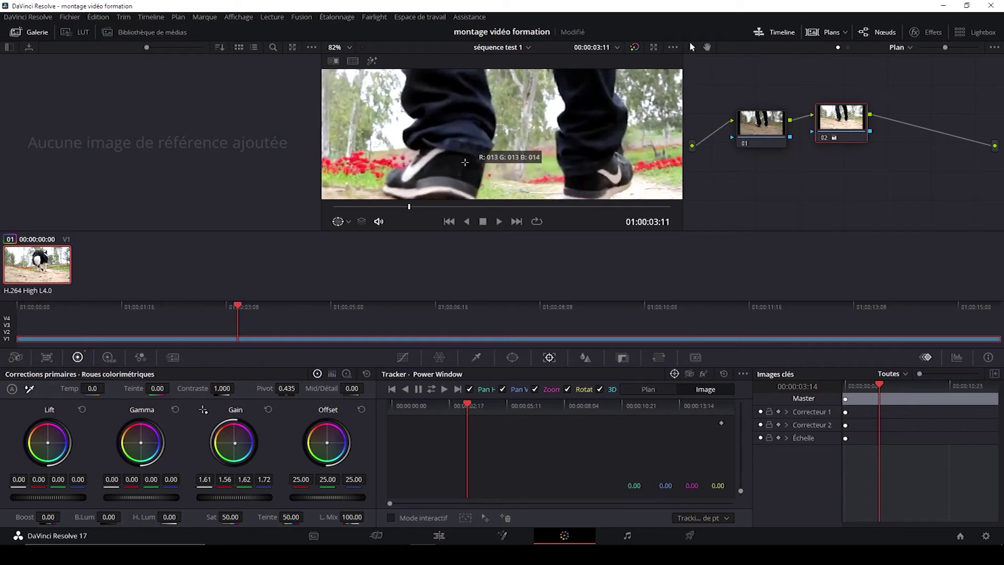
Sample the black shoe to set lift to -0.02/-0.02/-0.01/-0.01, then play the clip.
click(441, 169)
scroll(441, 163, down, 1)
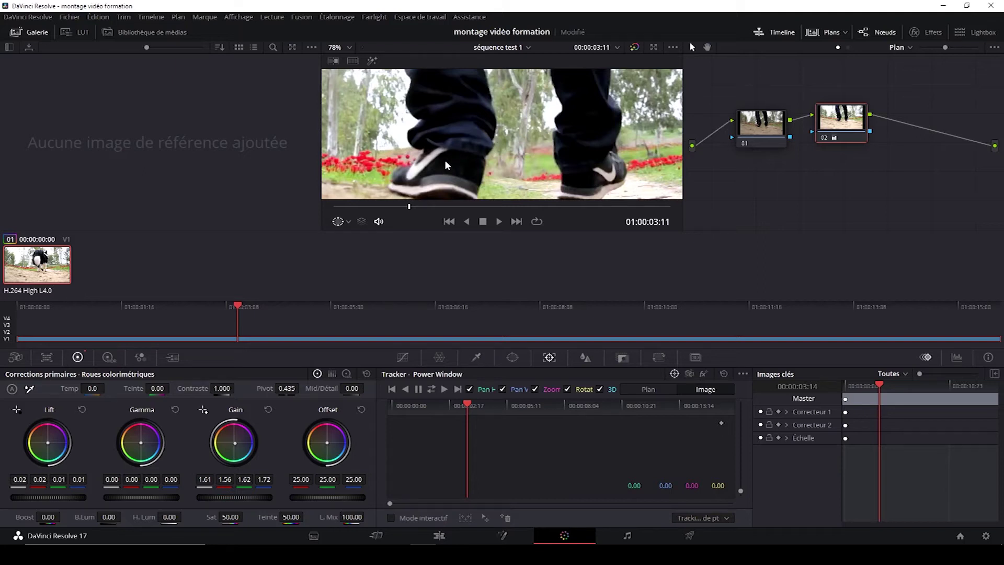
scroll(444, 158, down, 3)
scroll(446, 88, down, 2)
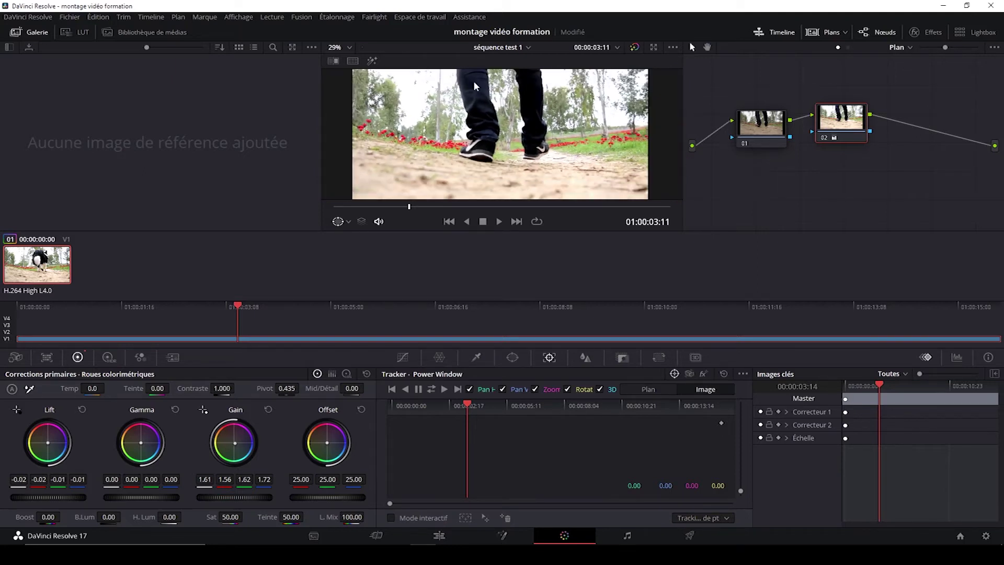
scroll(445, 88, down, 1)
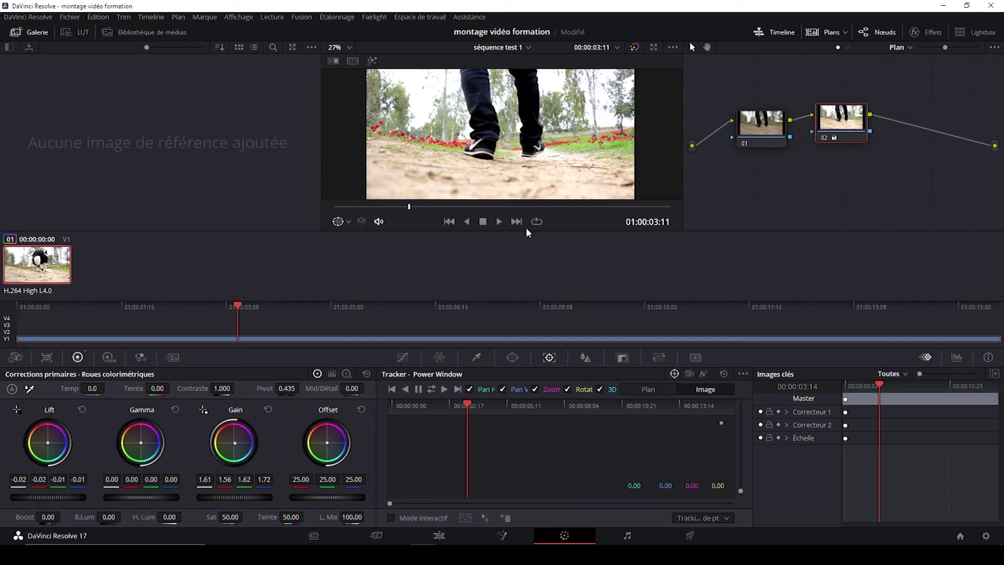
click(499, 222)
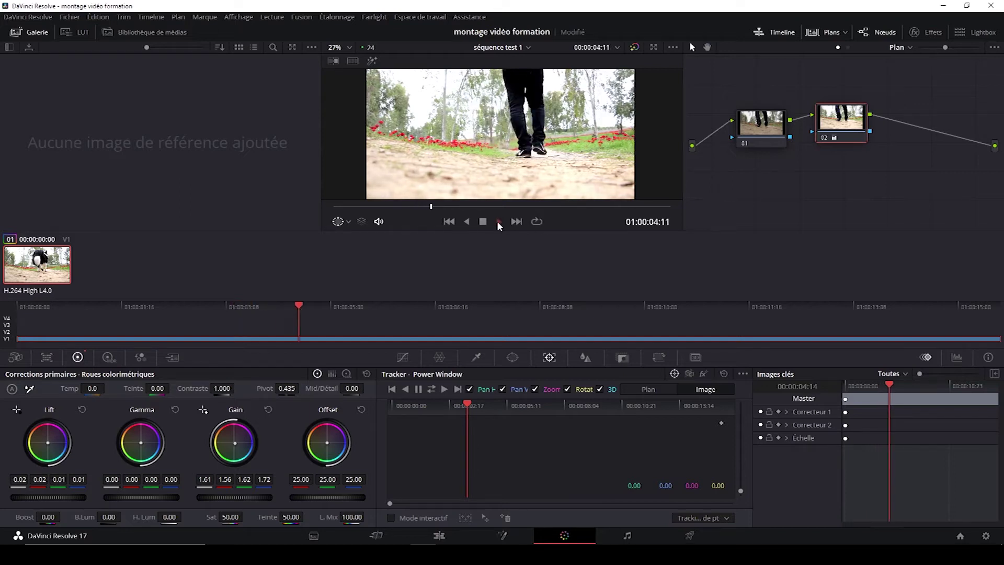
mouse_move(432, 208)
mouse_down()
mouse_move(364, 211)
mouse_move(406, 210)
mouse_up()
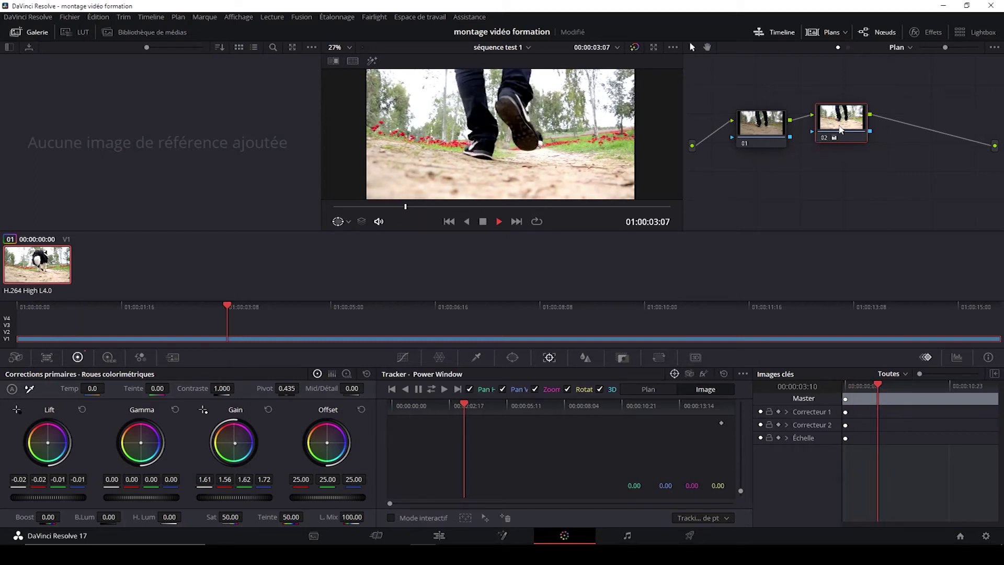
Bypass node 02 so node 01 feeds the output directly, and save the project.
drag(843, 122, 800, 182)
drag(790, 120, 994, 145)
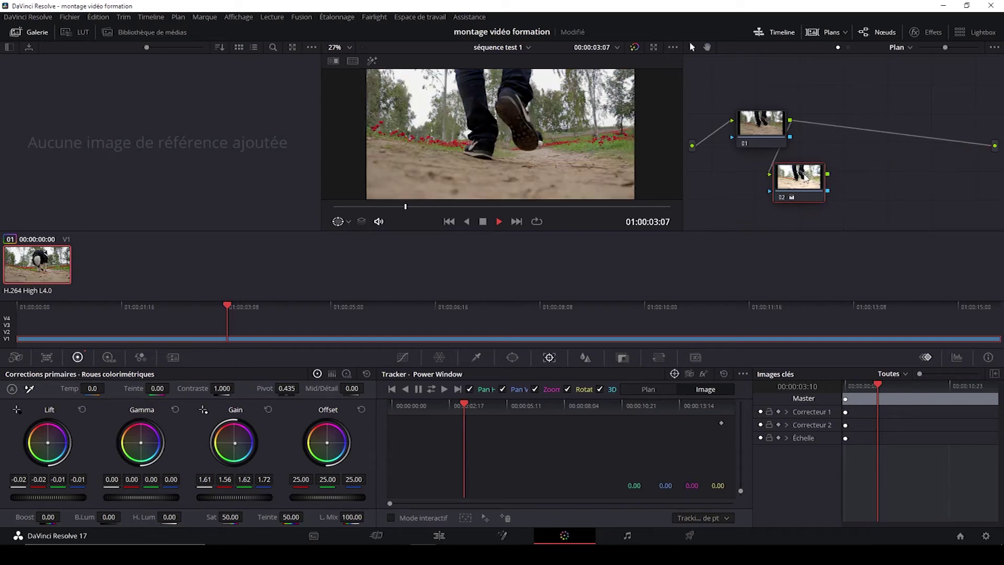
drag(812, 171, 837, 178)
key(ctrl+s)
Play to compare the look, then reconnect node 02 in series after node 01.
click(500, 222)
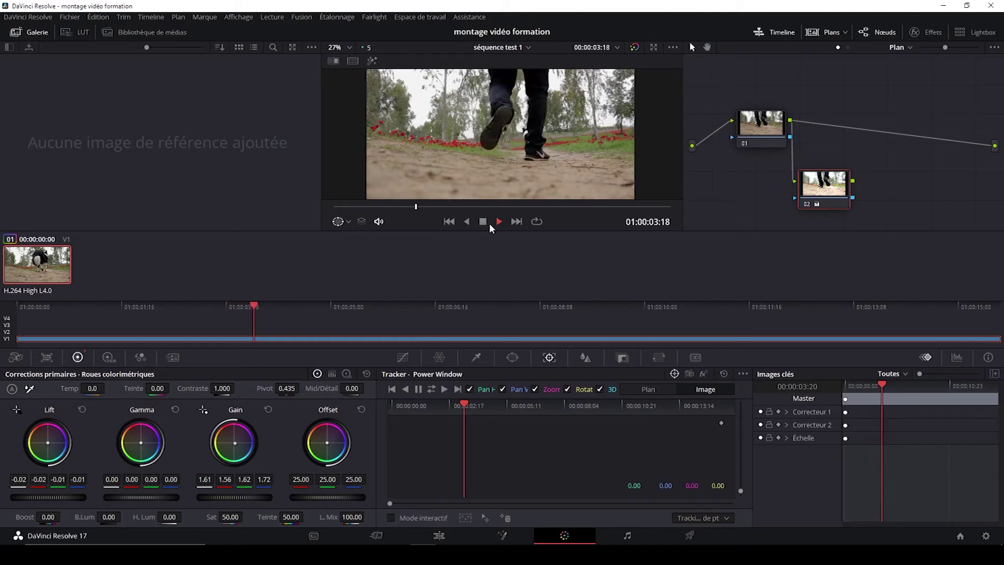
click(483, 222)
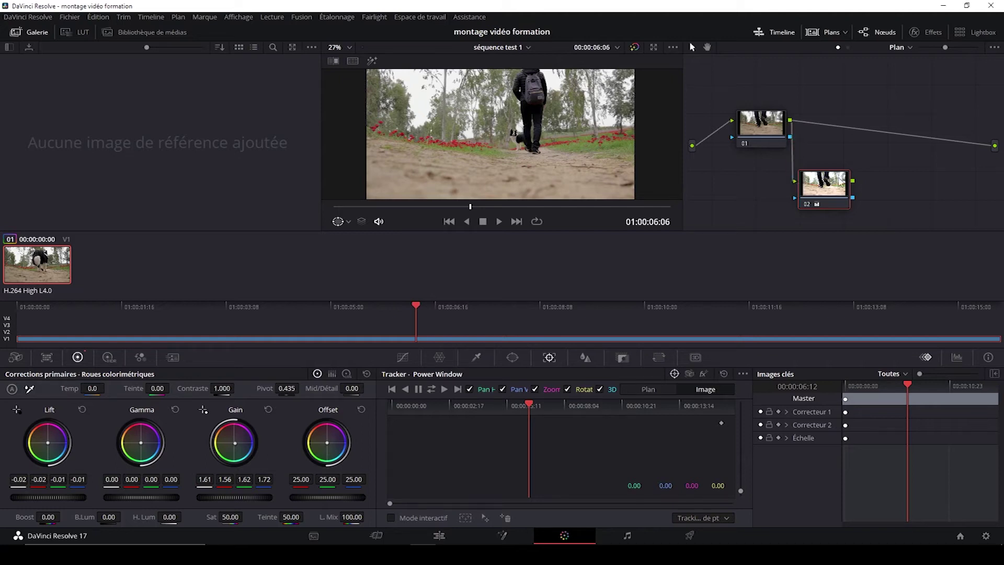
drag(852, 181, 995, 145)
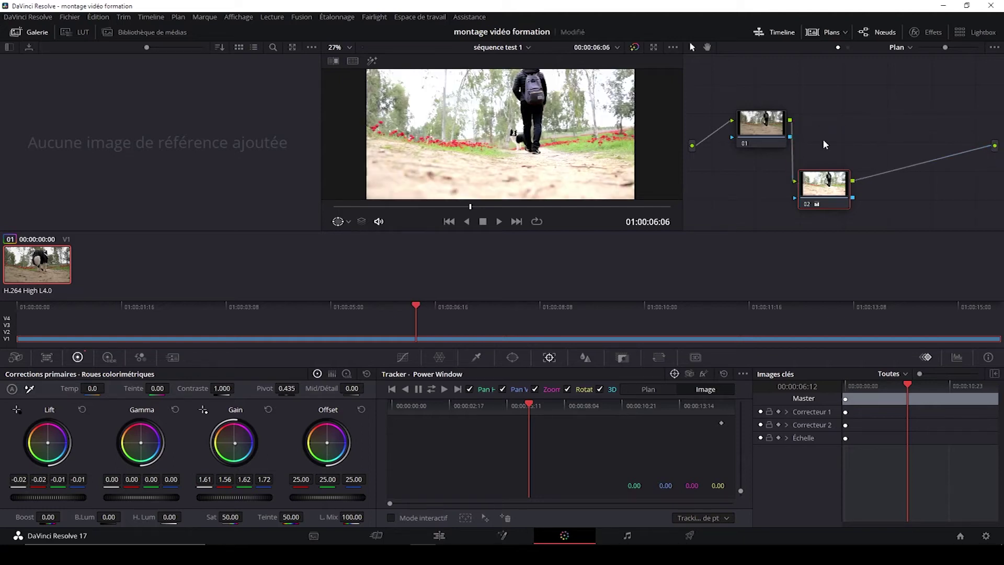
drag(823, 184, 857, 124)
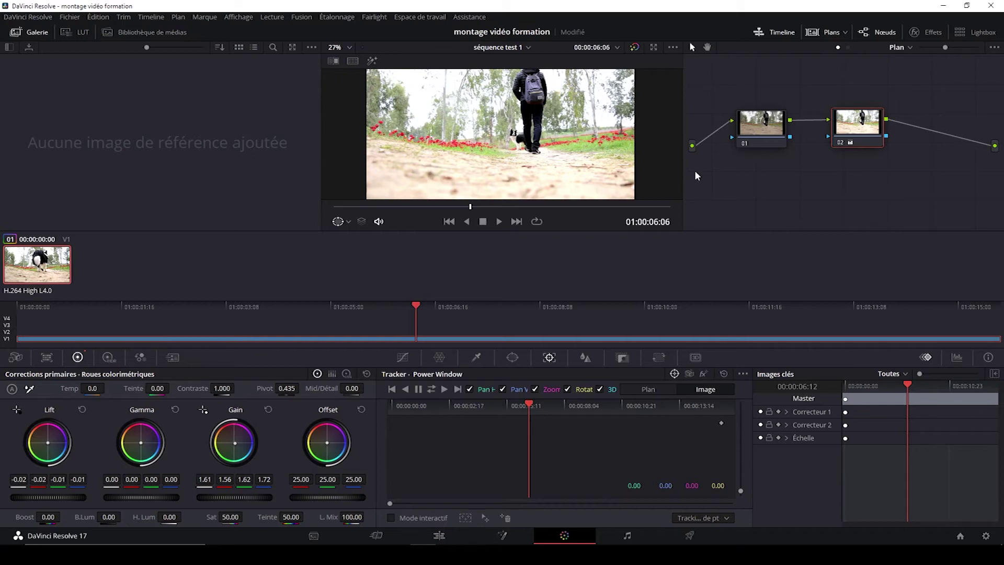
drag(861, 123, 842, 117)
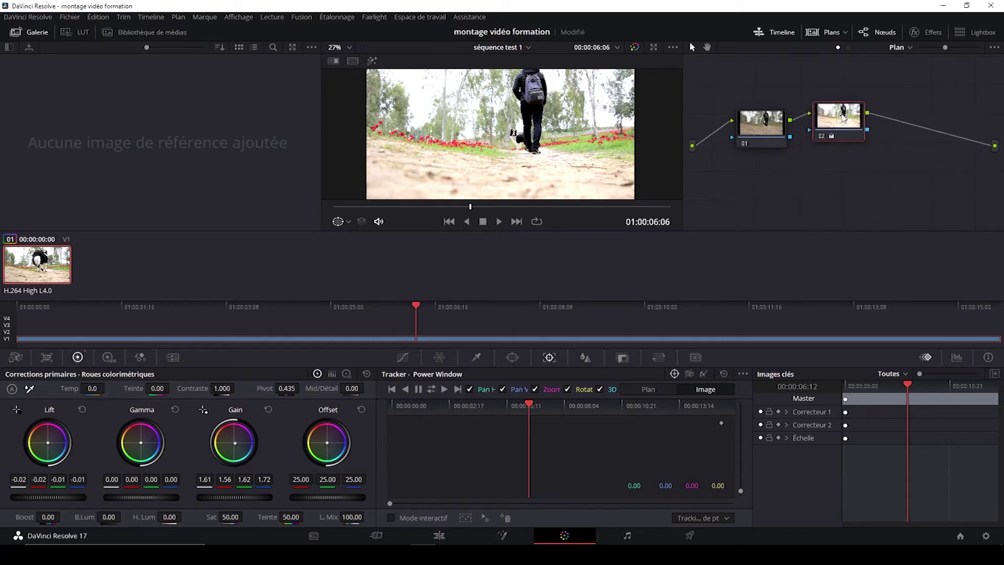
Test the Gain master wheel and colour puck, then reset Gain and raise the master gain slightly.
drag(823, 126, 831, 137)
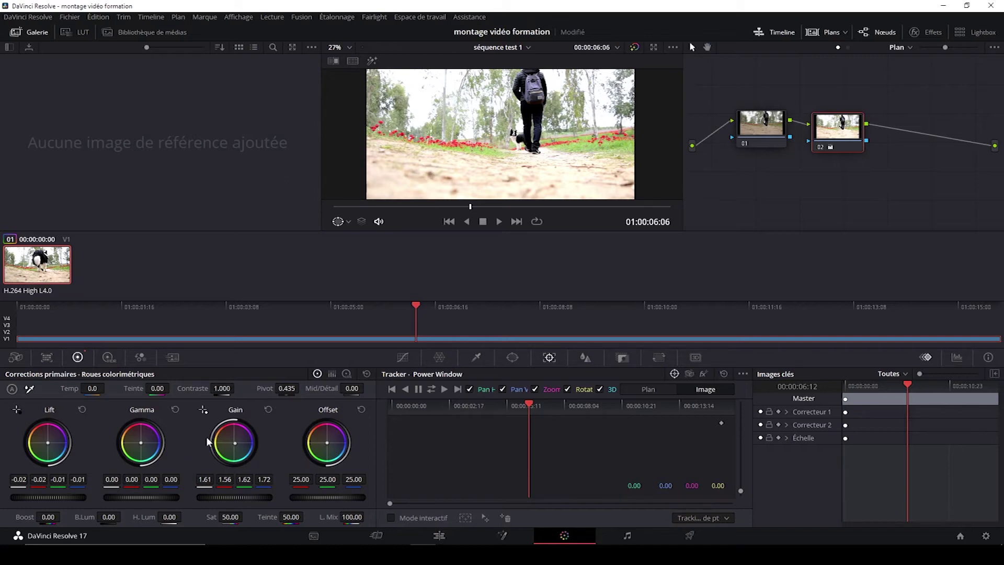
drag(234, 496, 202, 497)
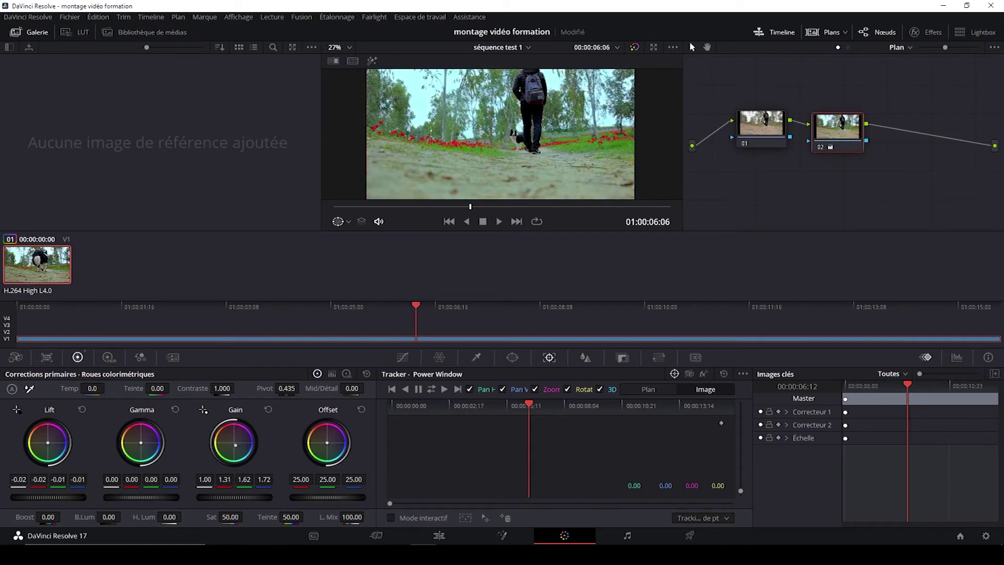
drag(235, 445, 237, 449)
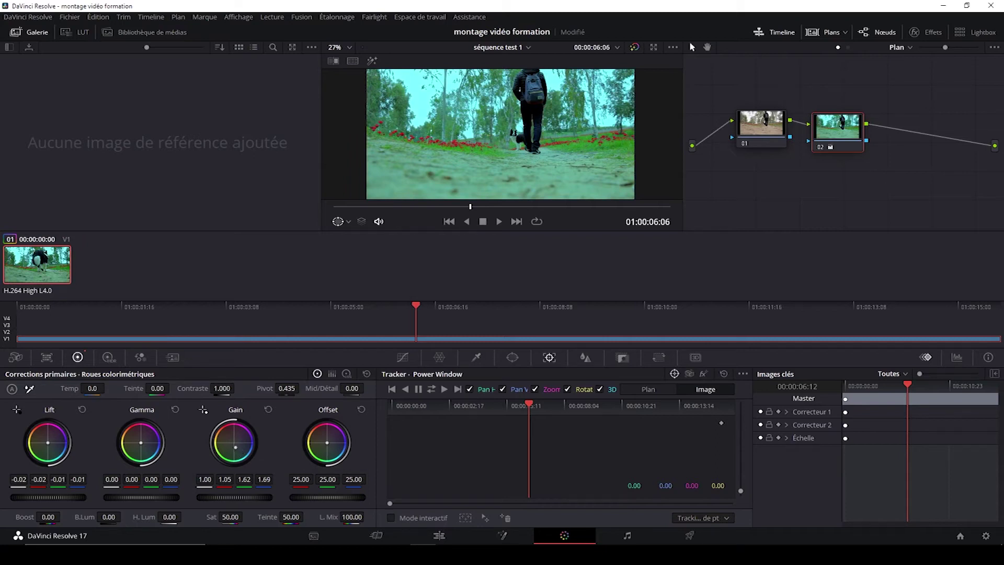
click(268, 411)
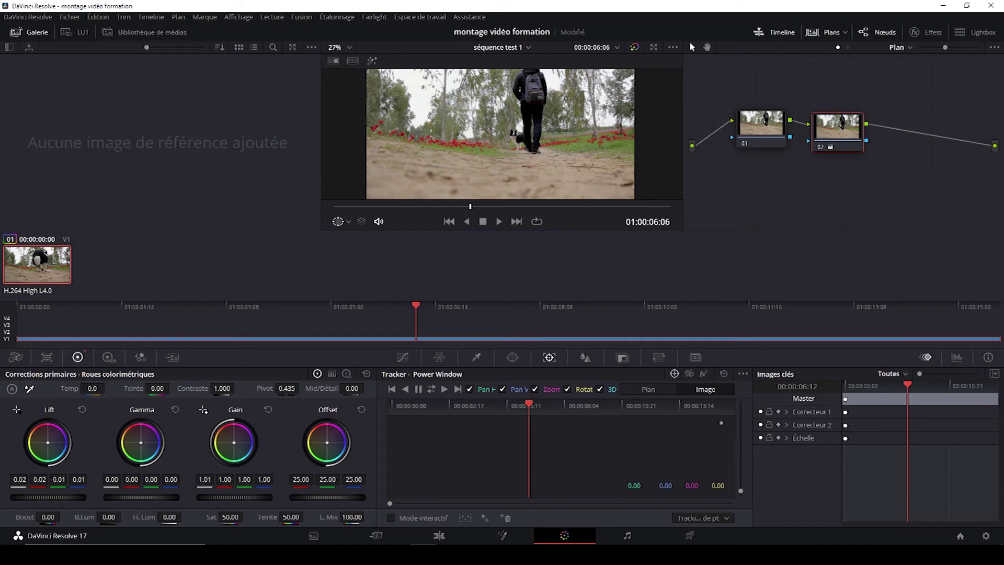
drag(204, 479, 225, 478)
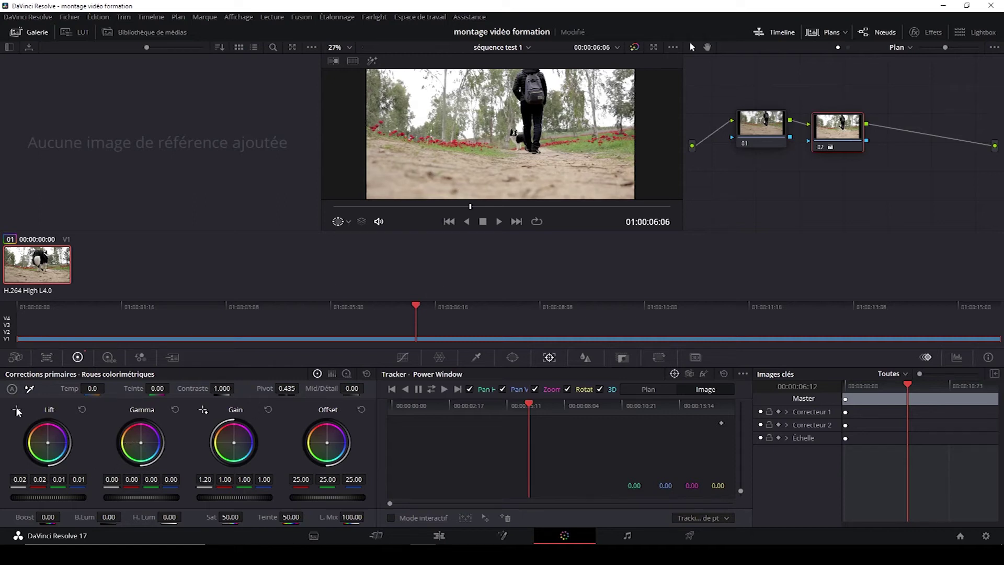
Reset Lift, set master lift to -0.05, and warm the Temperature toward 400.
click(82, 410)
drag(18, 479, 16, 479)
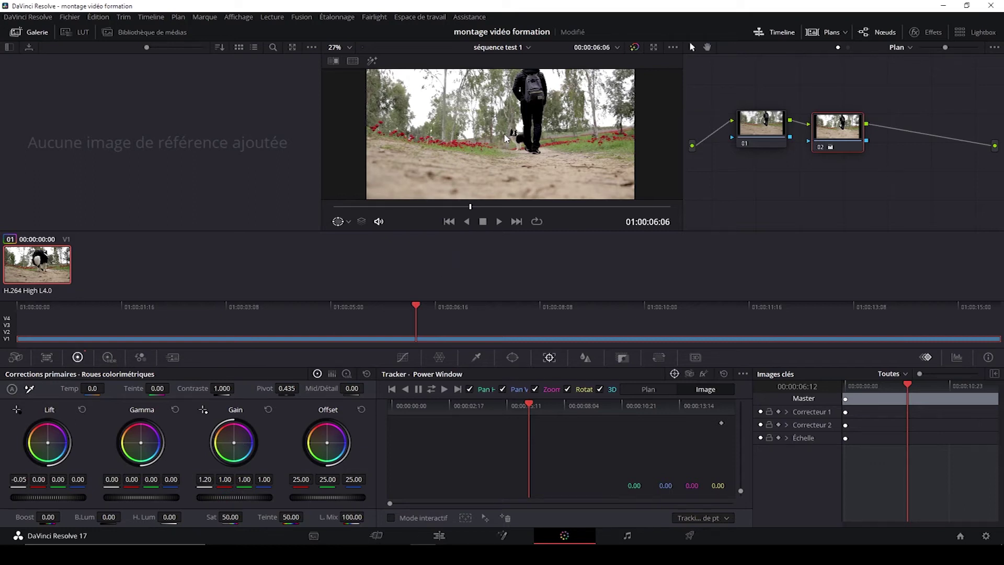
scroll(497, 133, up, 2)
scroll(531, 136, down, 1)
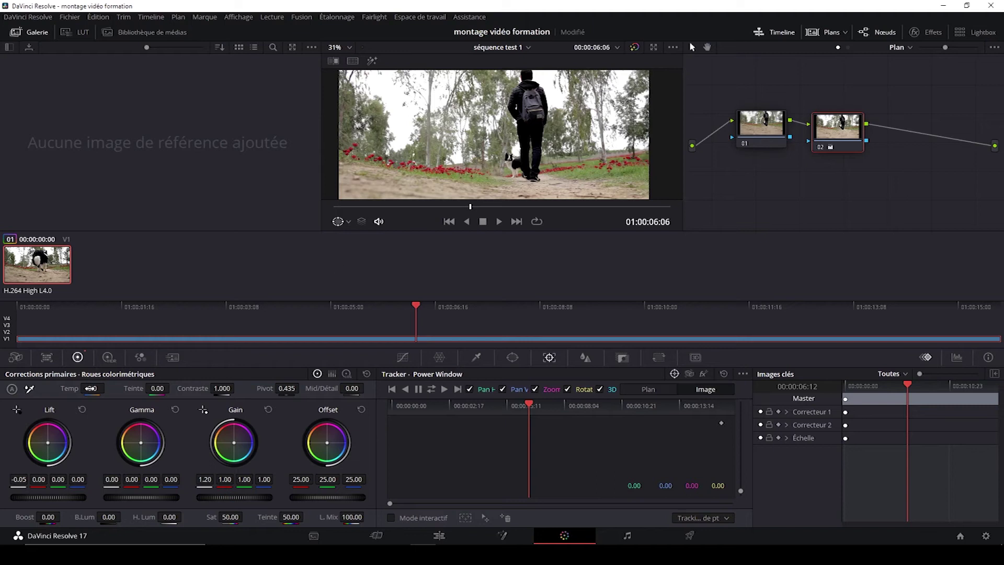
mouse_move(92, 388)
mouse_down()
mouse_move(104, 388)
mouse_move(78, 388)
mouse_up()
Raise Contrast to 1.222 for a punchier image.
mouse_move(222, 388)
mouse_down()
mouse_move(246, 388)
mouse_move(209, 388)
mouse_up()
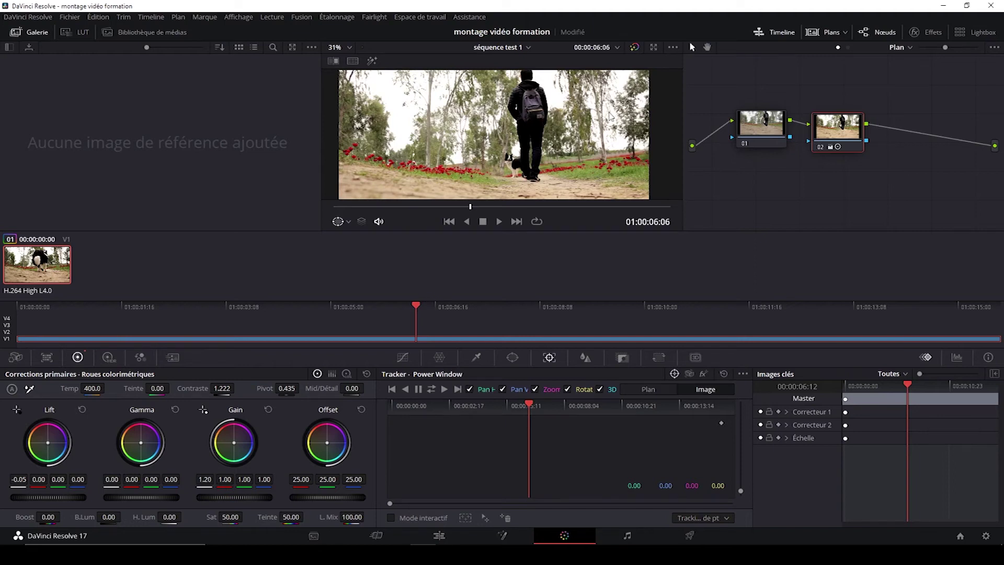
scroll(381, 203, up, 4)
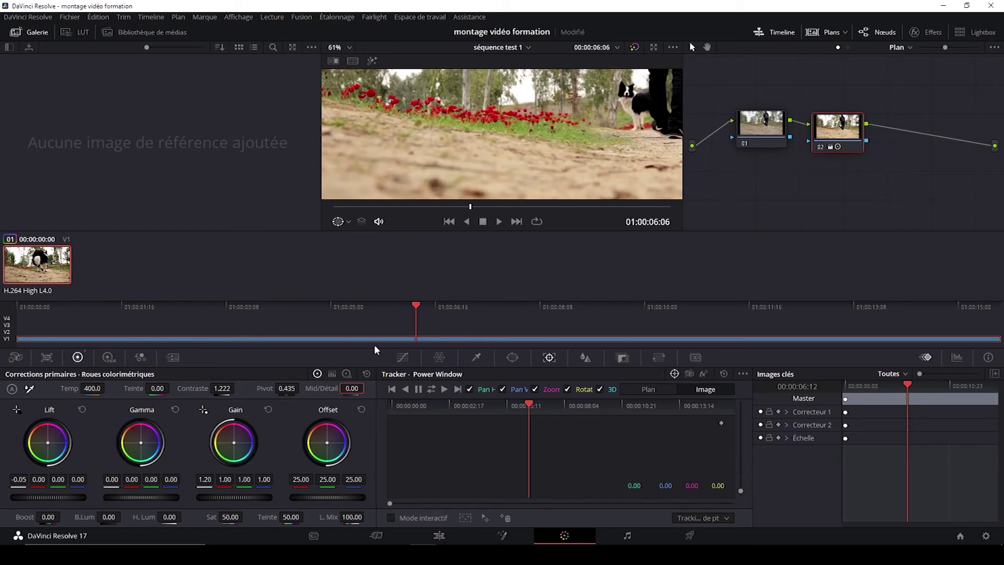
Adjust Mid/Detail to 93.00 and pan the frame back into full view.
drag(351, 389, 299, 389)
drag(368, 389, 324, 389)
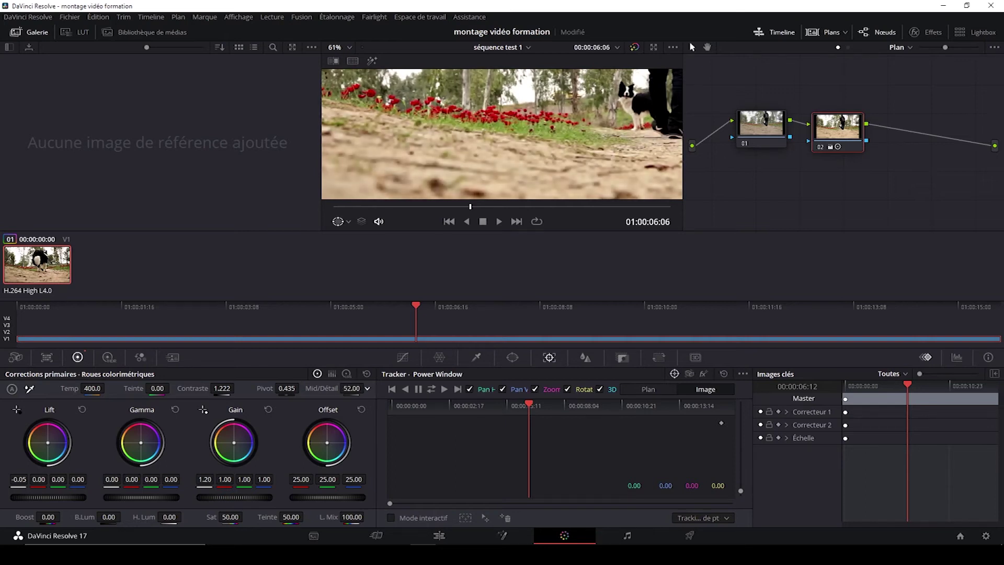
scroll(556, 178, down, 5)
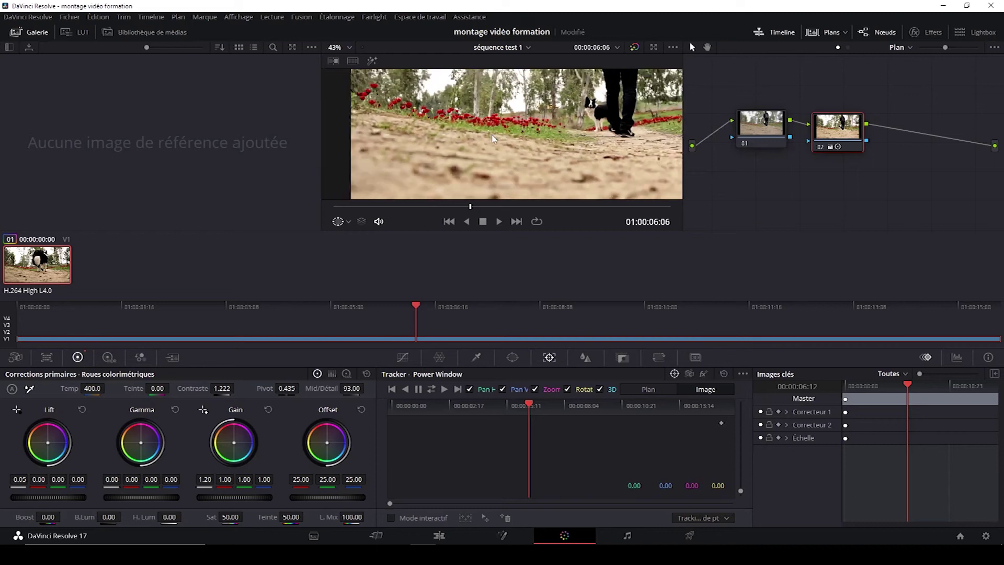
drag(564, 100, 501, 117)
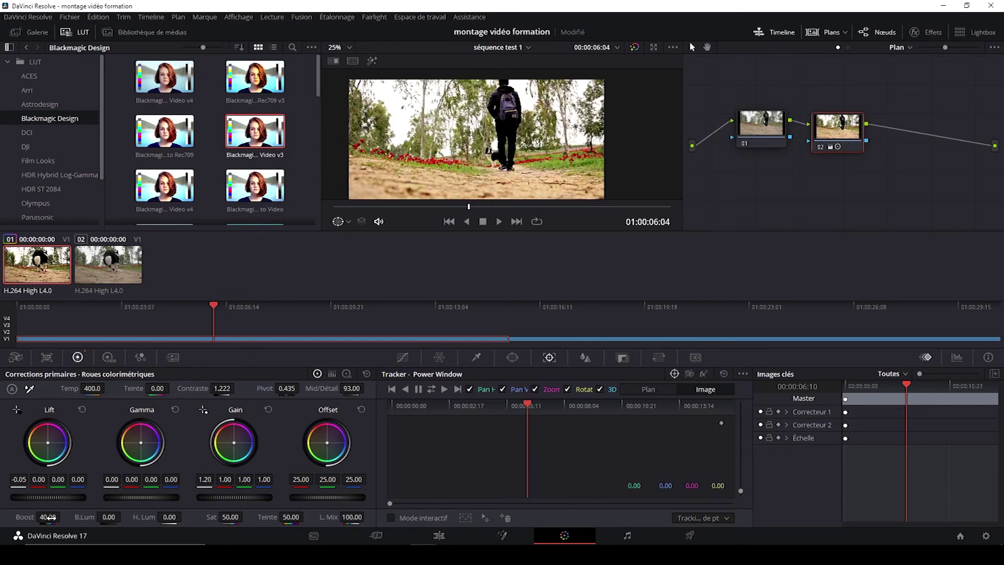
Lower the Boost amount and shift node 02's tint toward green.
mouse_move(51, 517)
mouse_down()
mouse_move(178, 514)
mouse_move(94, 532)
mouse_up()
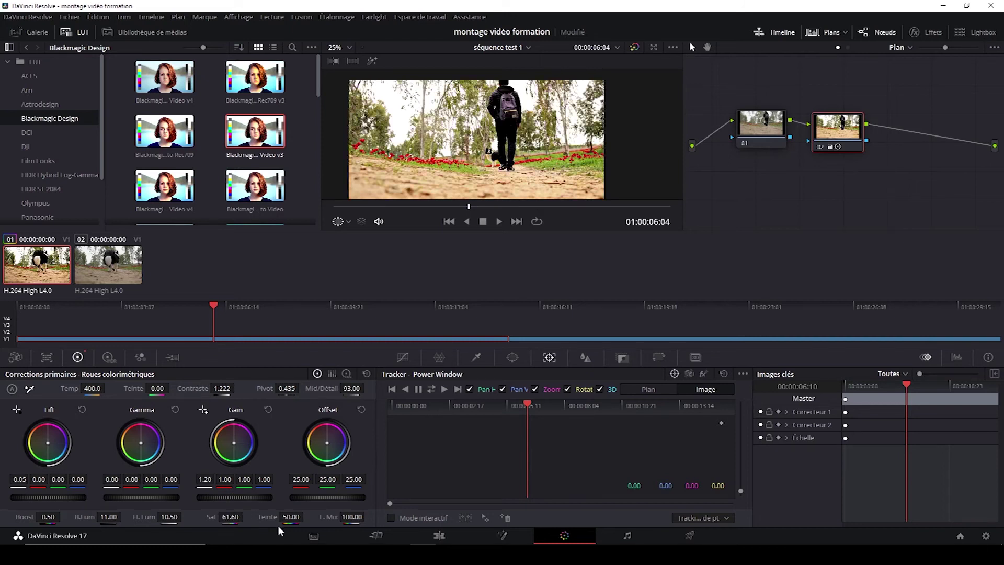
mouse_move(285, 518)
mouse_down()
mouse_move(286, 530)
mouse_move(293, 502)
mouse_up()
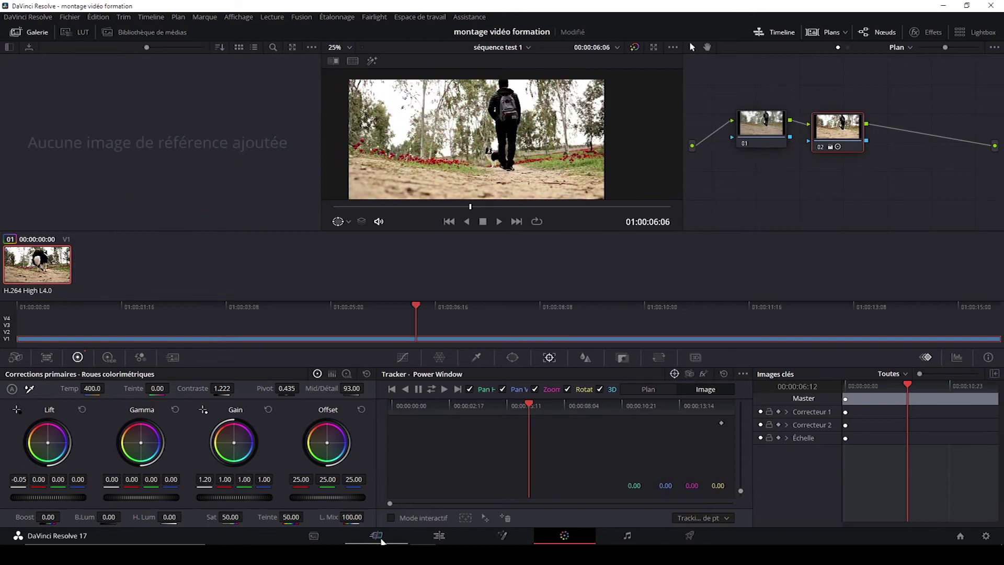
On the Edit page, place a second Dog - 8251.mp4 clip on V1 after the first.
click(377, 535)
click(440, 536)
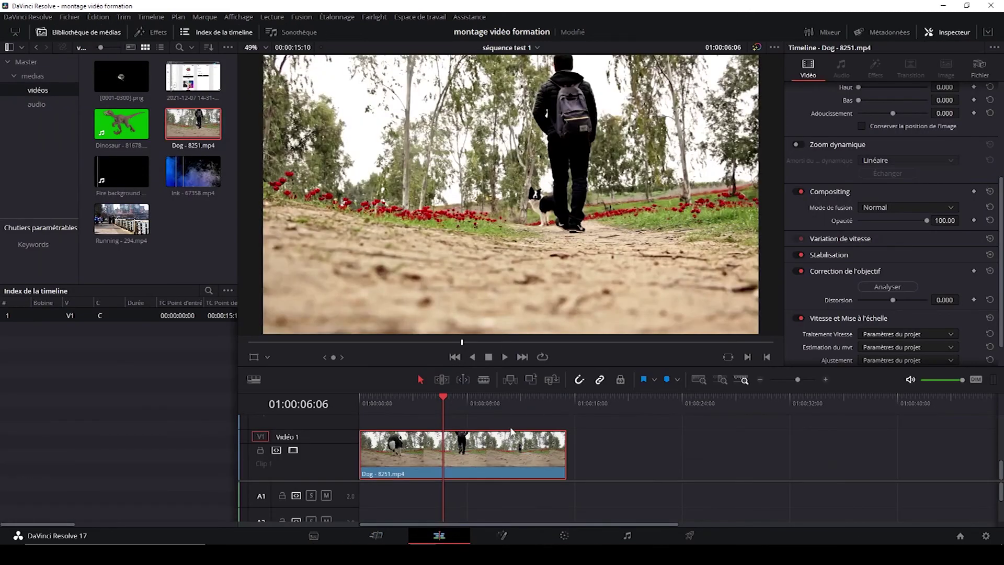
mouse_move(193, 124)
mouse_down()
mouse_move(680, 452)
mouse_move(615, 441)
mouse_up()
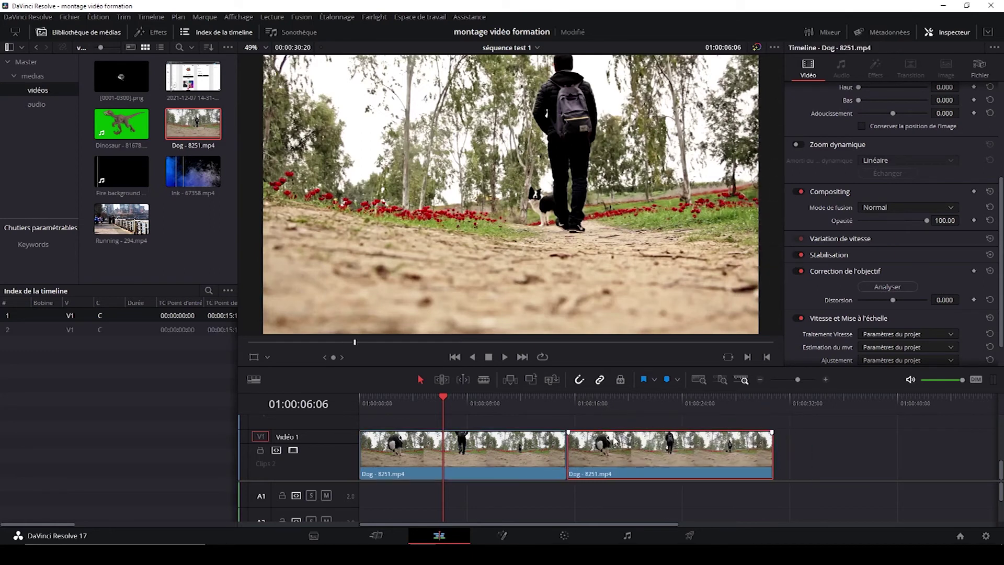
Play the timeline from the start to check both clips, then return to the Color page.
click(521, 401)
click(506, 353)
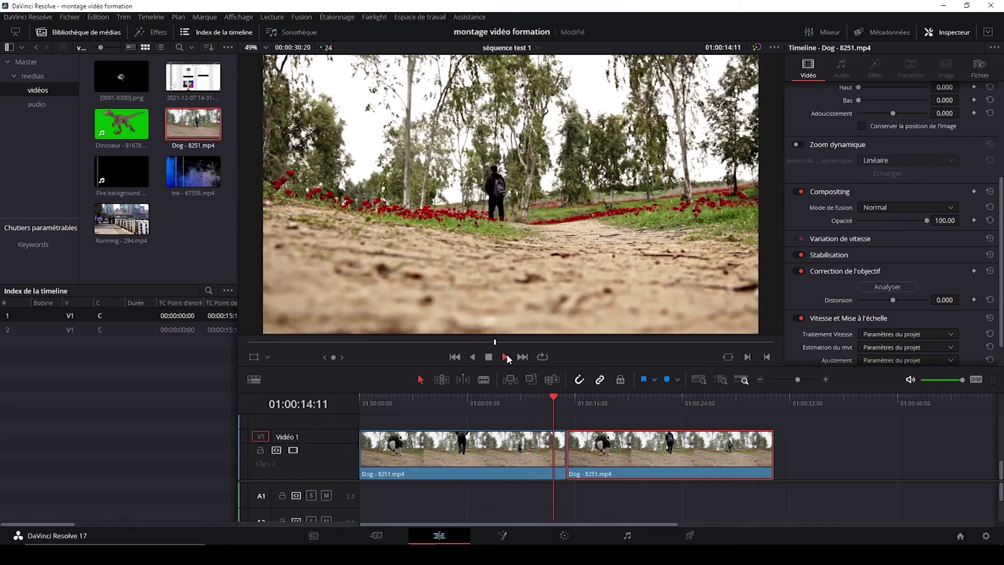
click(578, 398)
drag(579, 397, 358, 391)
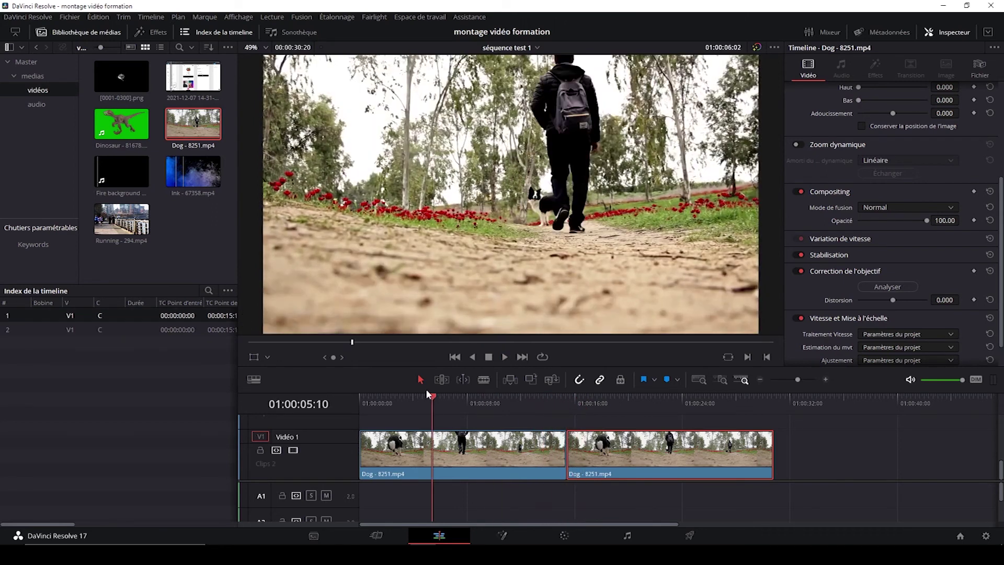
key(space)
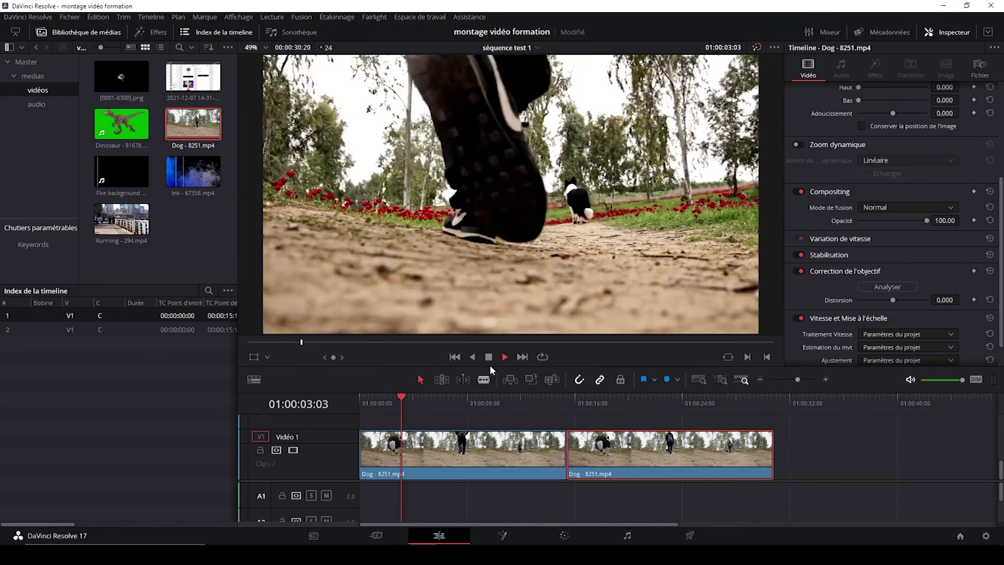
click(489, 358)
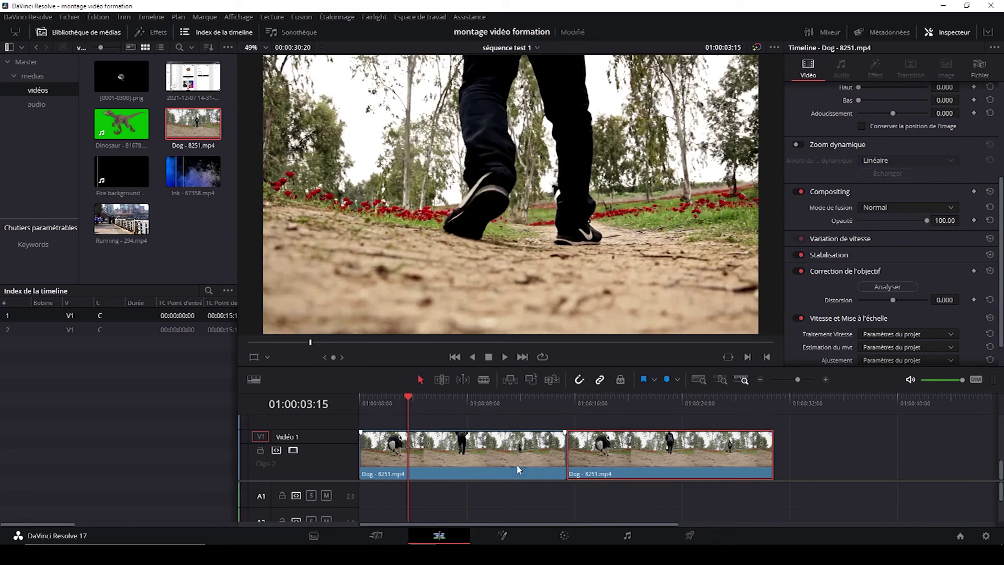
click(565, 536)
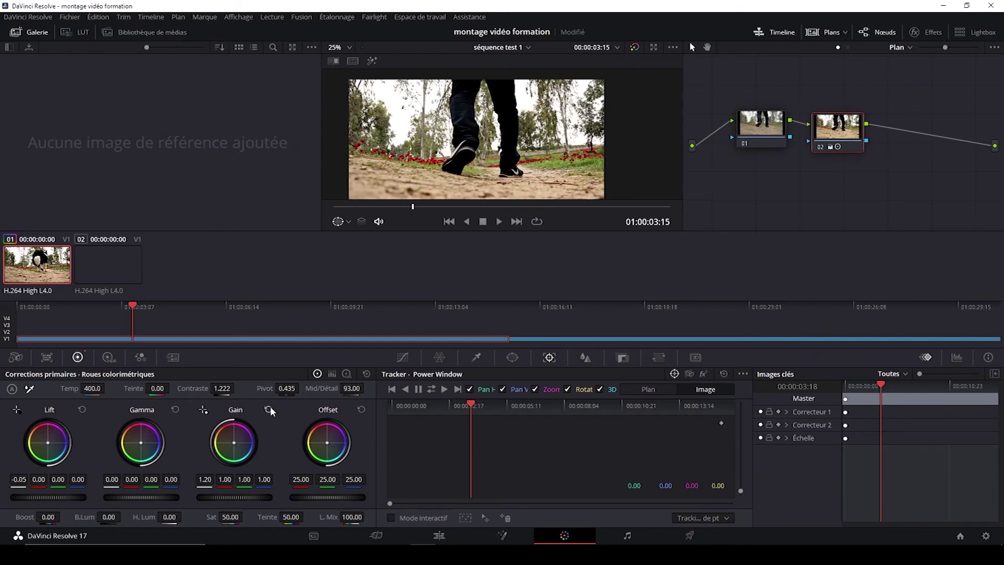
Delete the graded node 02.
right_click(825, 132)
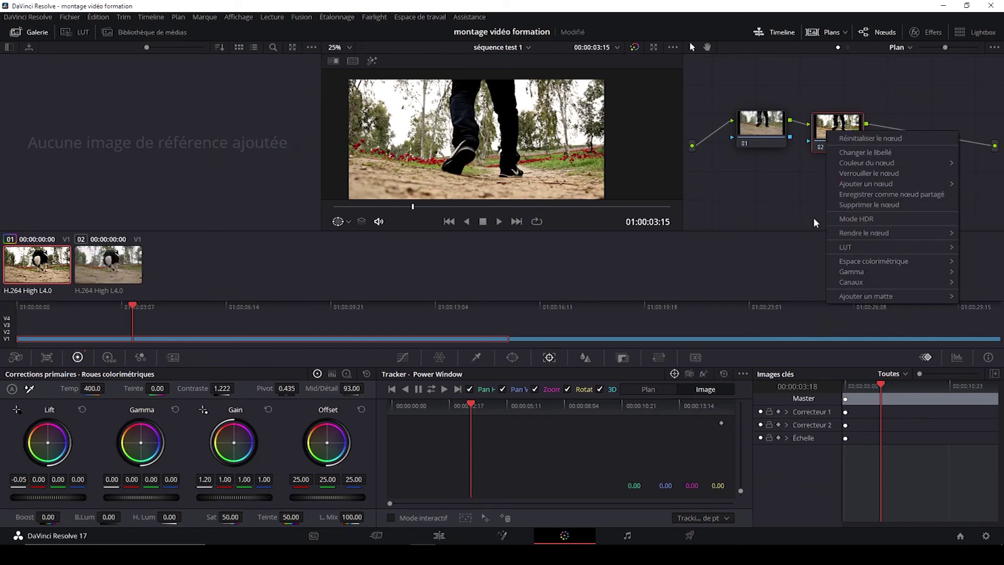
mouse_move(892, 184)
click(848, 127)
key(Delete)
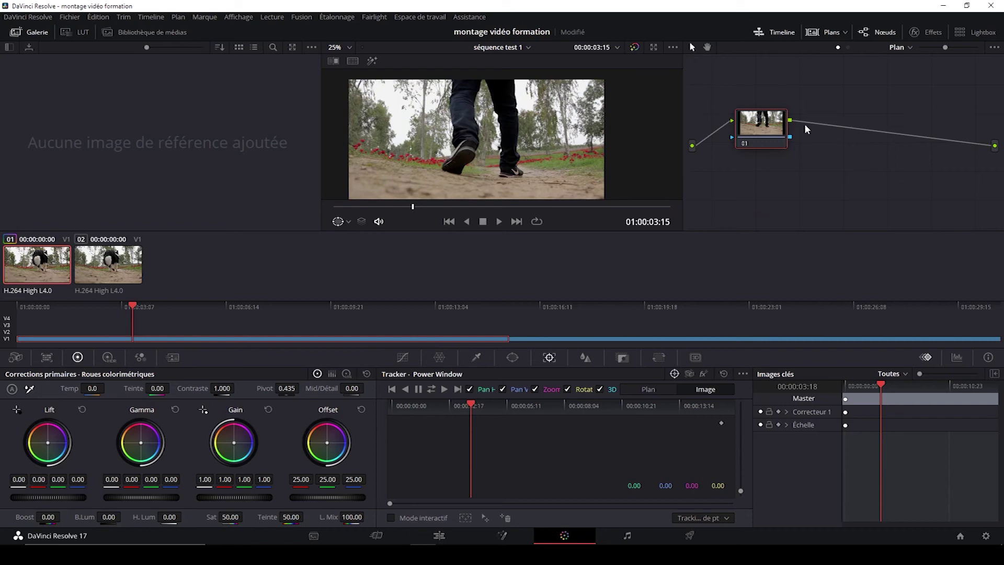
Add a new serial node after node 01.
right_click(759, 131)
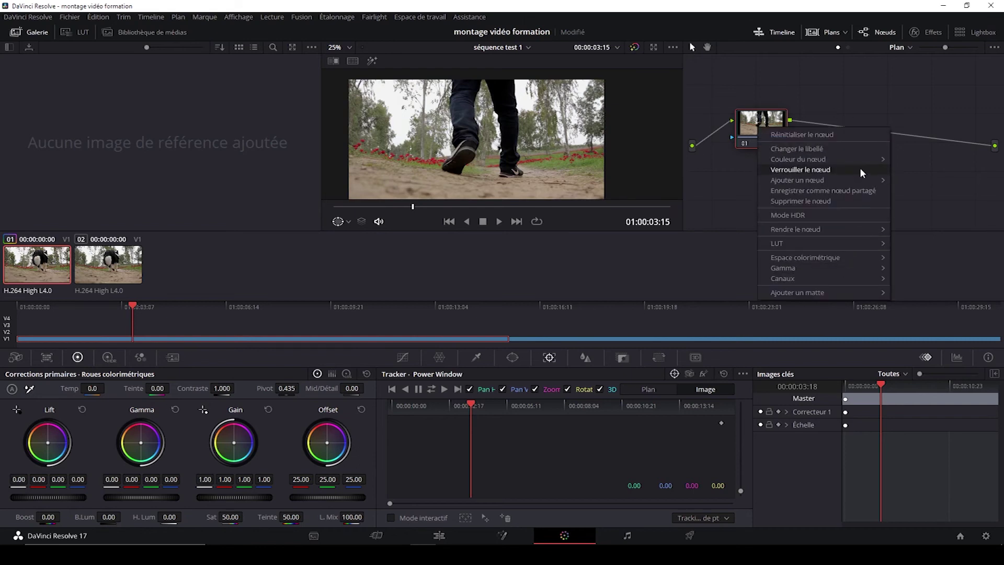
mouse_move(839, 179)
click(743, 180)
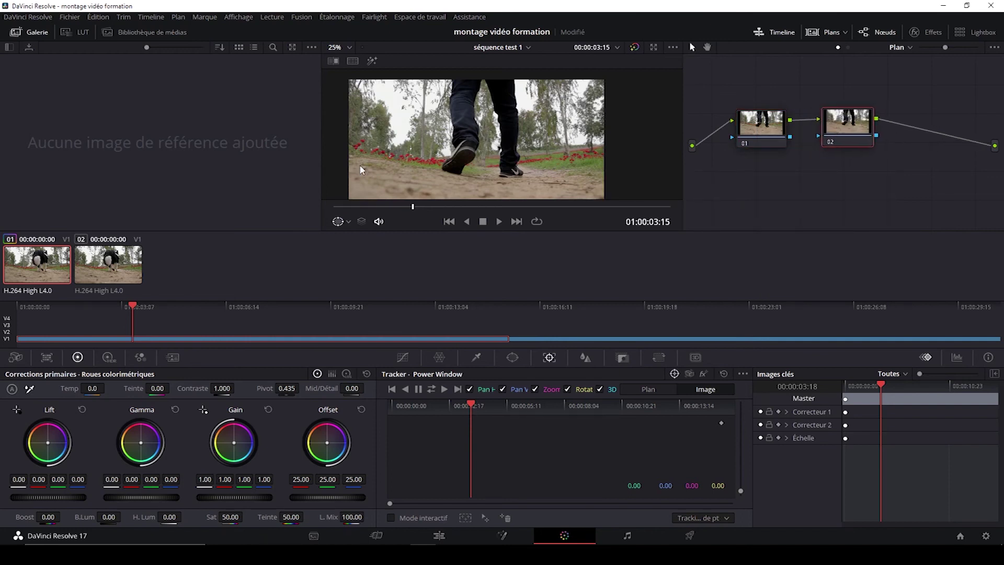
Open the LUT browser and show the Blackmagic Design LUT collection.
click(77, 32)
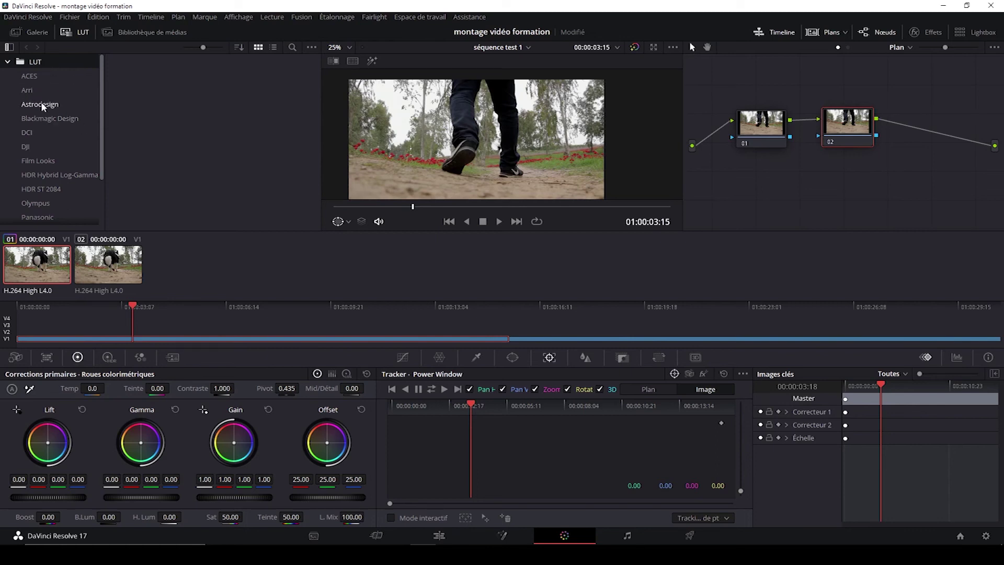
scroll(26, 105, down, 3)
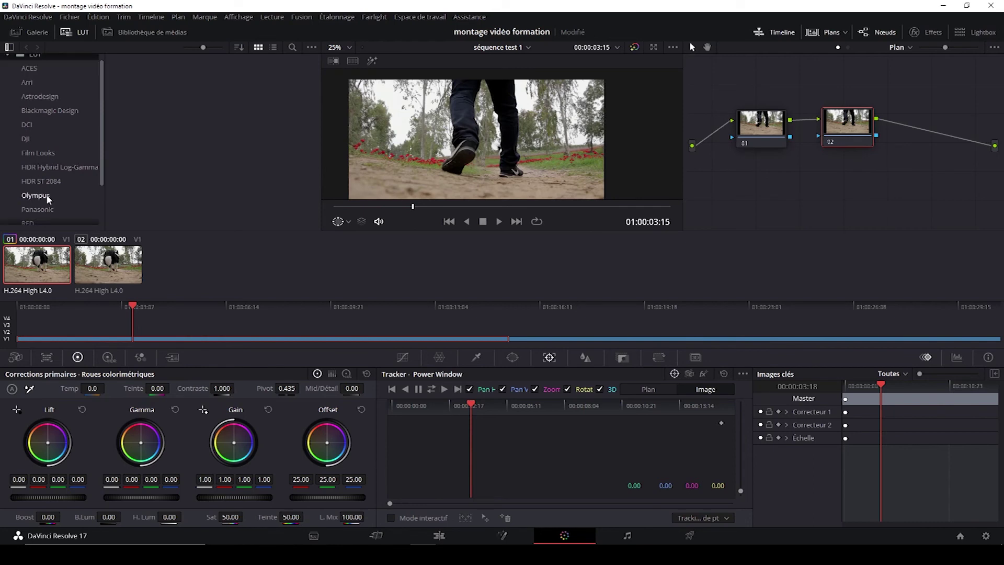
scroll(51, 192, up, 5)
scroll(76, 184, down, 4)
scroll(76, 184, up, 3)
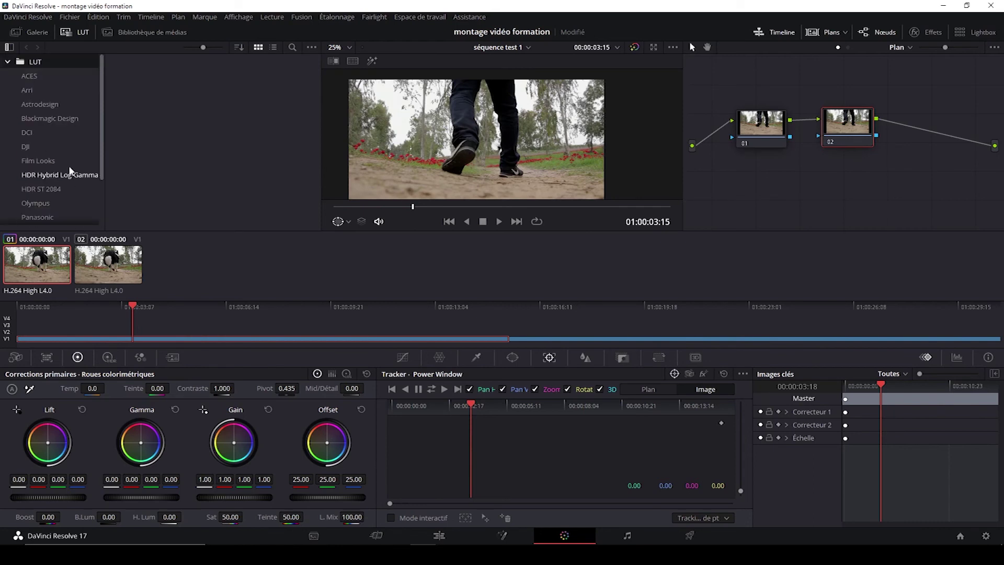
click(52, 118)
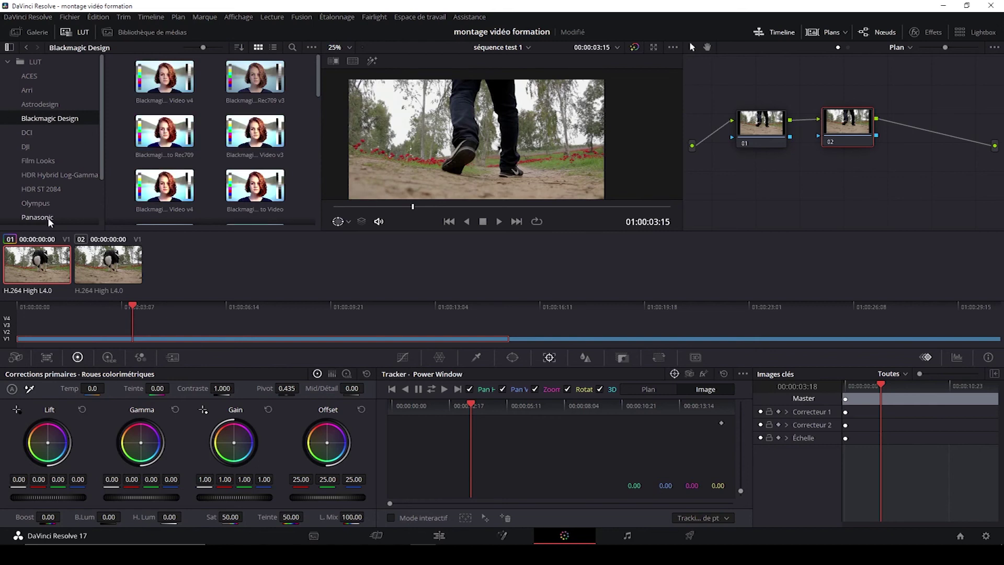
Look through the DCI, Film Looks and HDR ST 2084 LUTs, then return to Blackmagic Design.
scroll(113, 89, down, 1)
scroll(110, 115, up, 2)
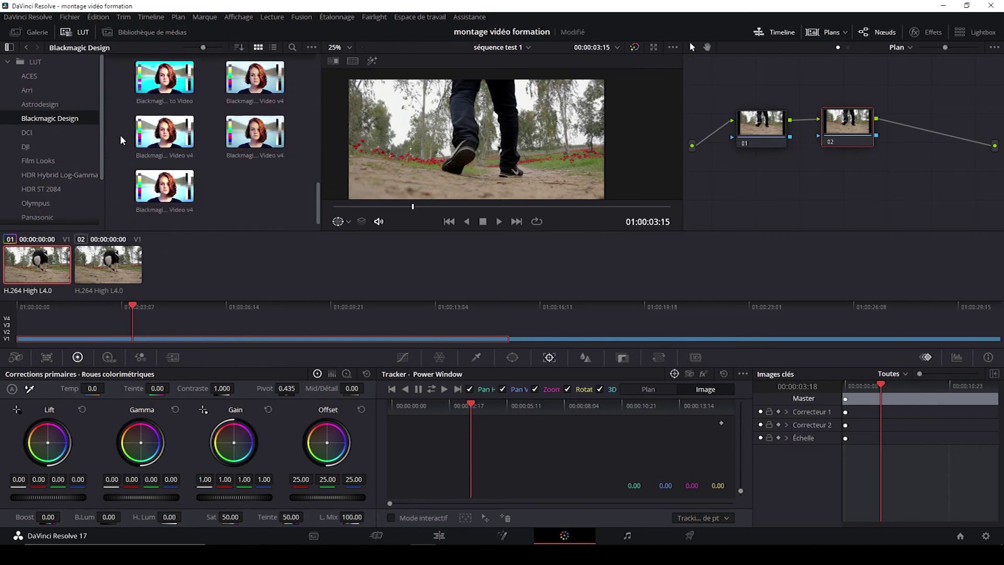
click(33, 134)
click(37, 160)
click(42, 189)
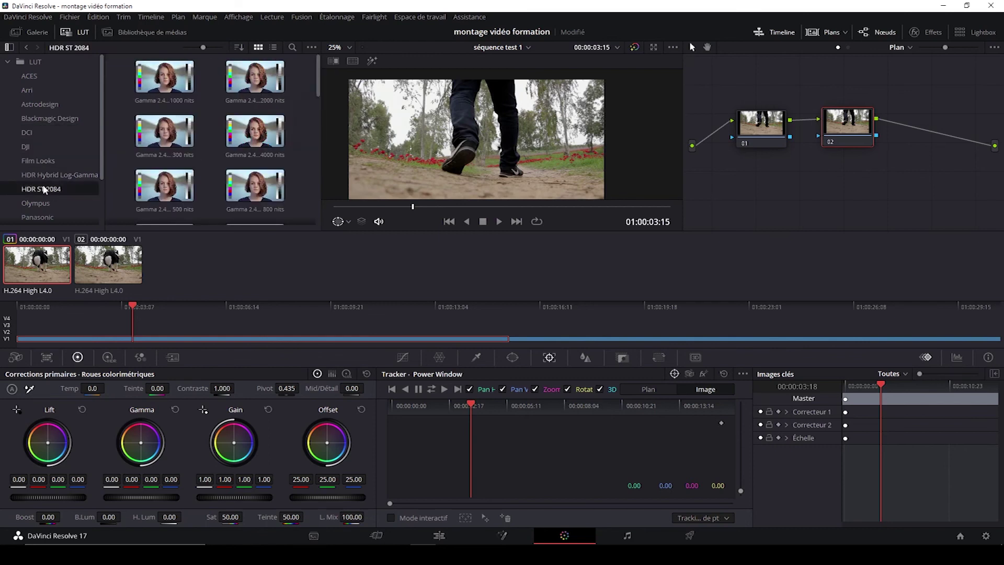
click(52, 118)
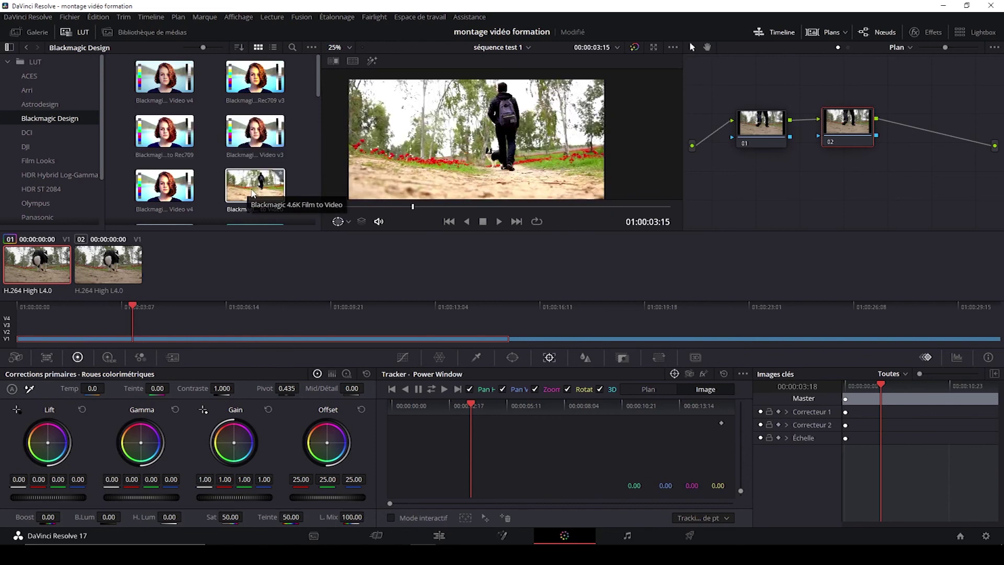
Browse the Blackmagic LUTs and apply Blackmagic 4.6K Film to Video v3 to node 02.
scroll(258, 191, down, 2)
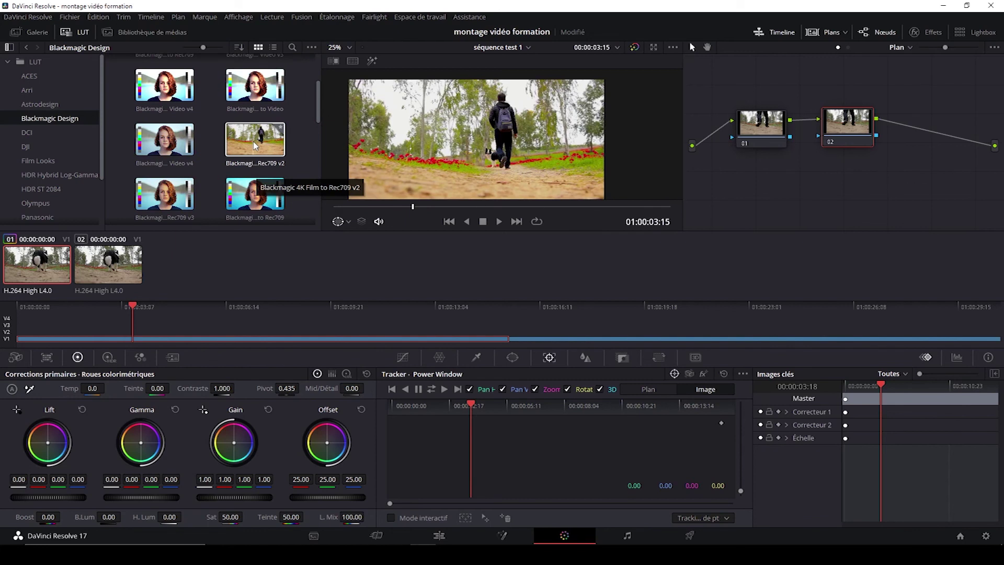
scroll(165, 141, down, 2)
scroll(165, 141, down, 2)
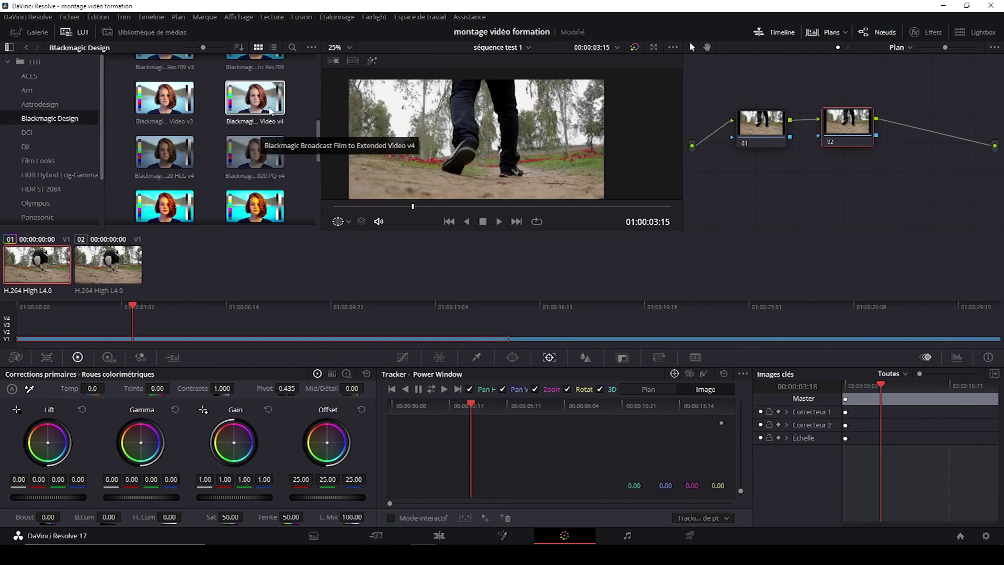
scroll(256, 126, up, 2)
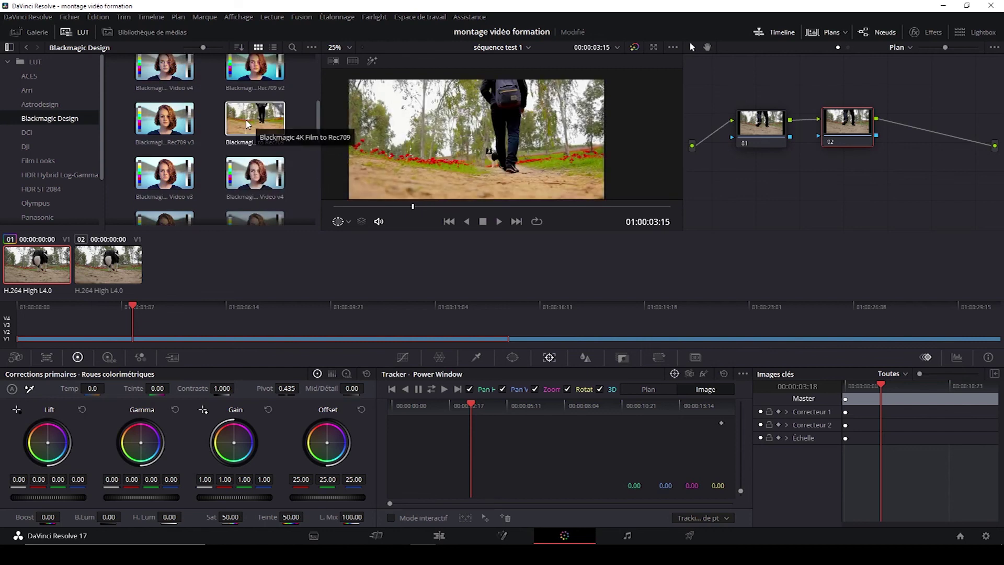
scroll(248, 127, up, 1)
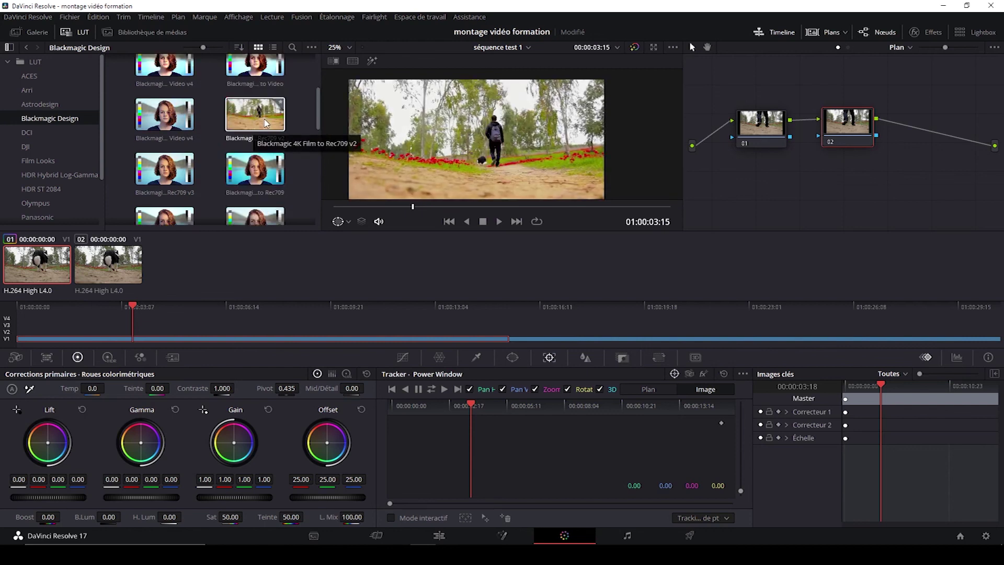
scroll(261, 157, up, 2)
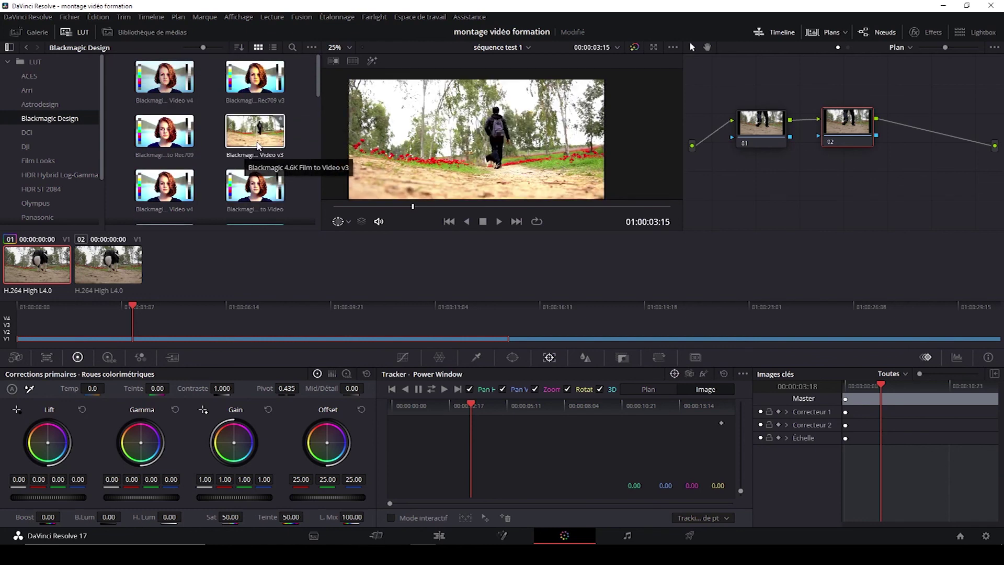
drag(260, 135, 860, 116)
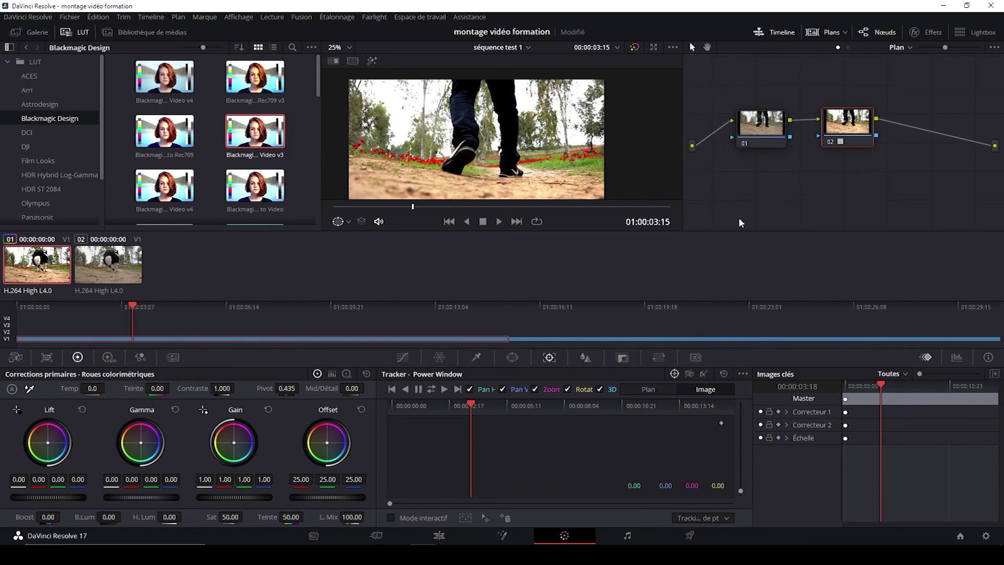
Play back the LUT result, delete node 02 with its LUT, and save the project.
click(499, 222)
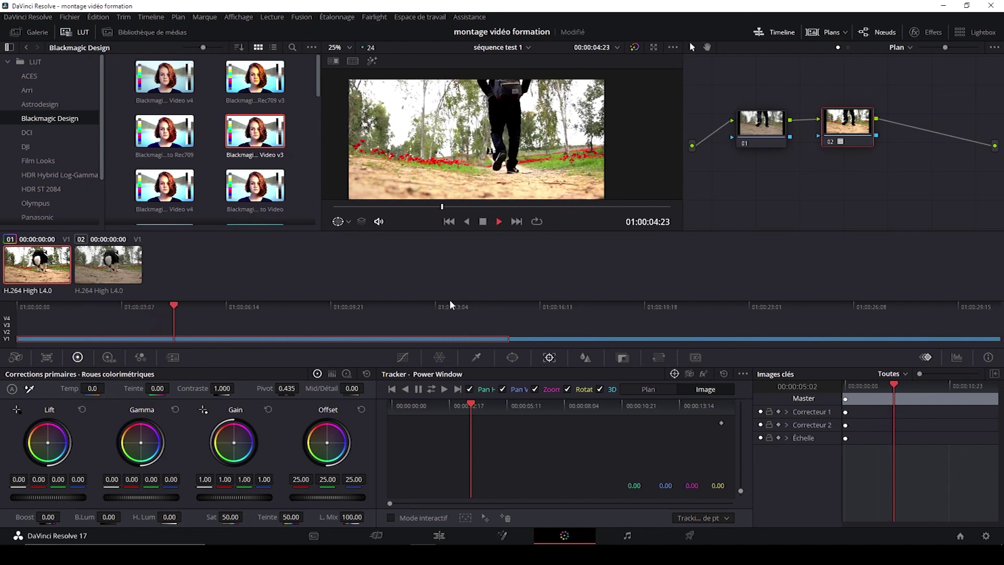
click(483, 221)
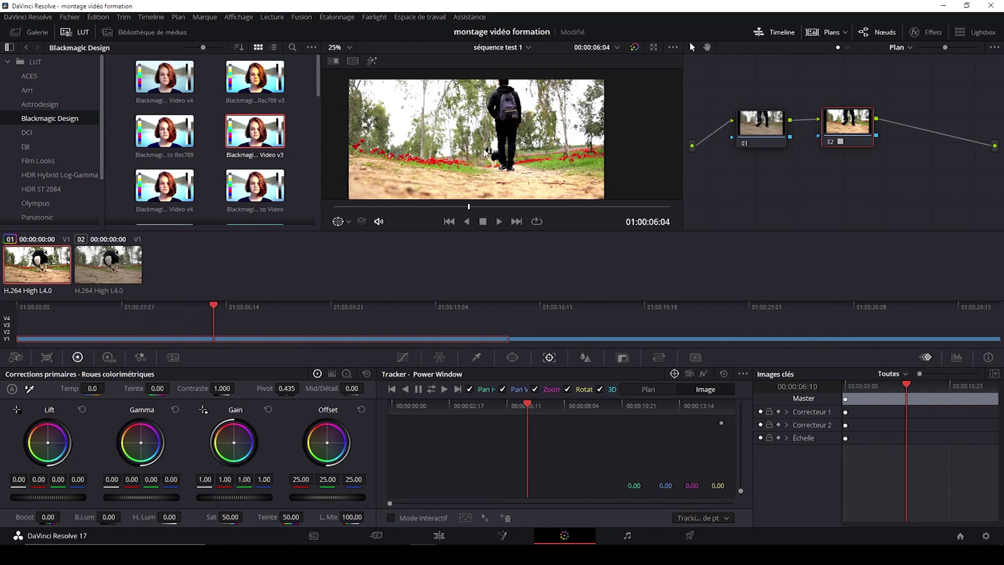
key(Delete)
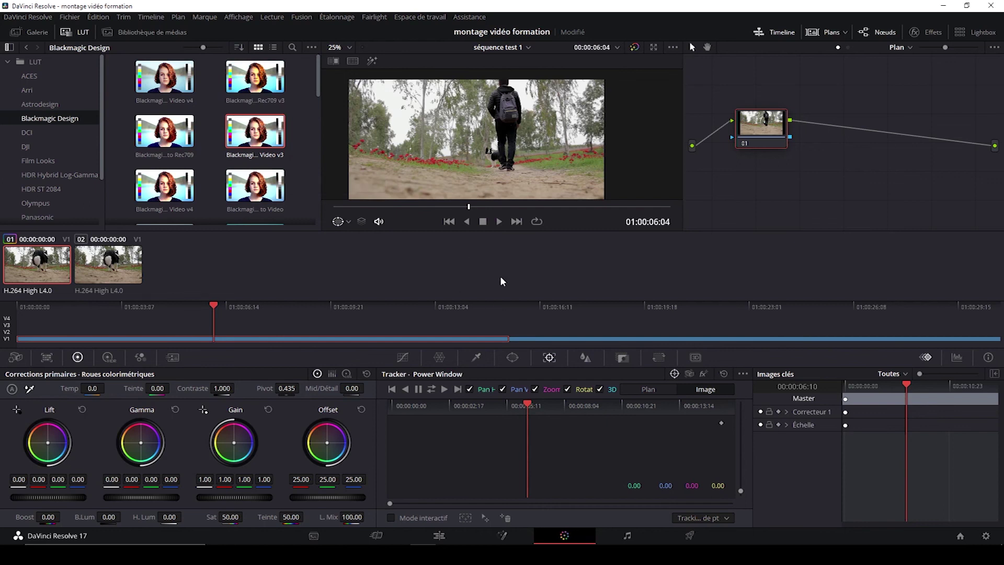
key(ctrl+s)
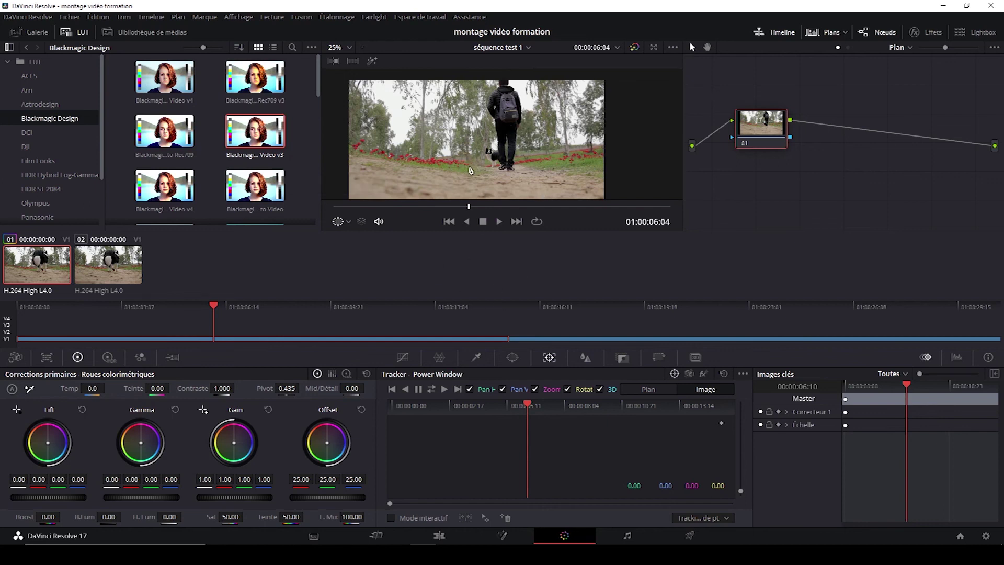